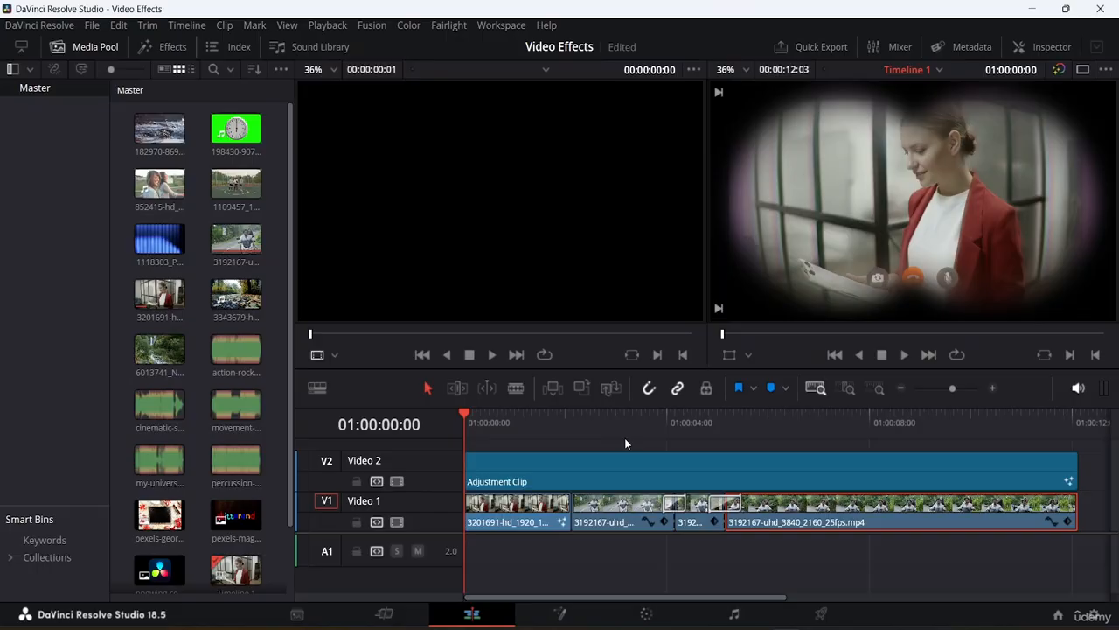
Preview the action-rock and cinematic-sport audio clips, and place cinematic-sport-action-trailer-185198.mp3 at the start of audio track A1.
click(237, 350)
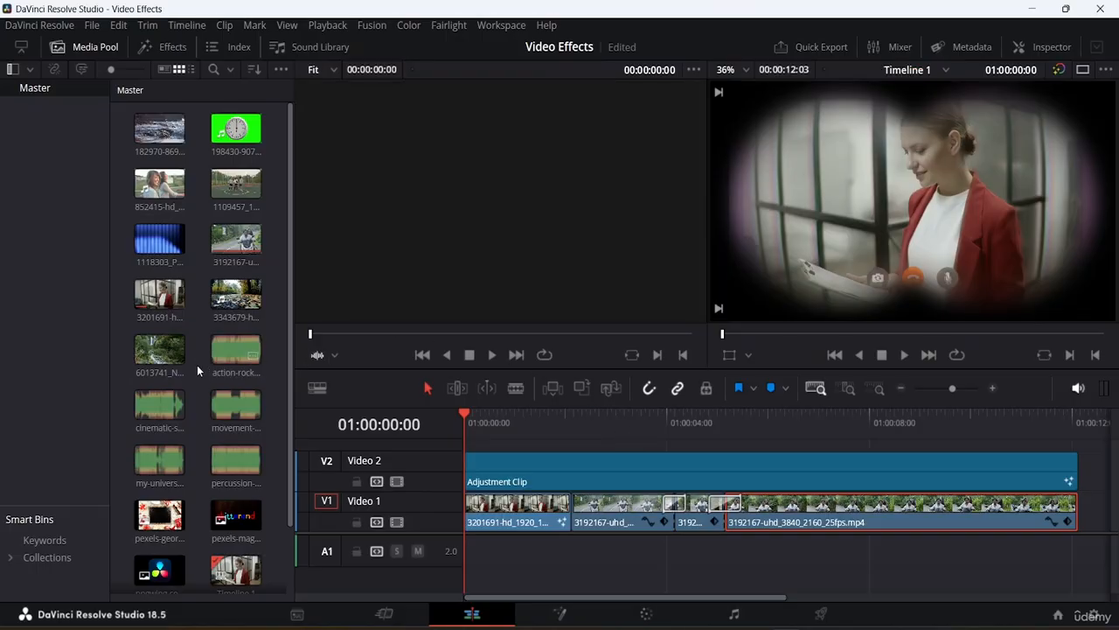
click(239, 351)
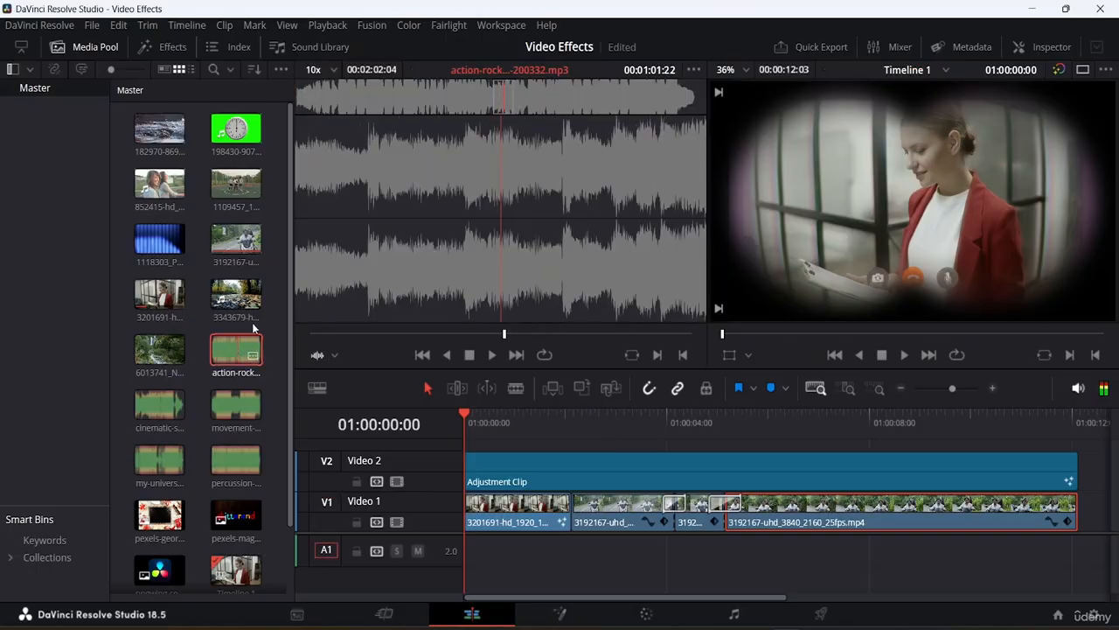
double_click(215, 341)
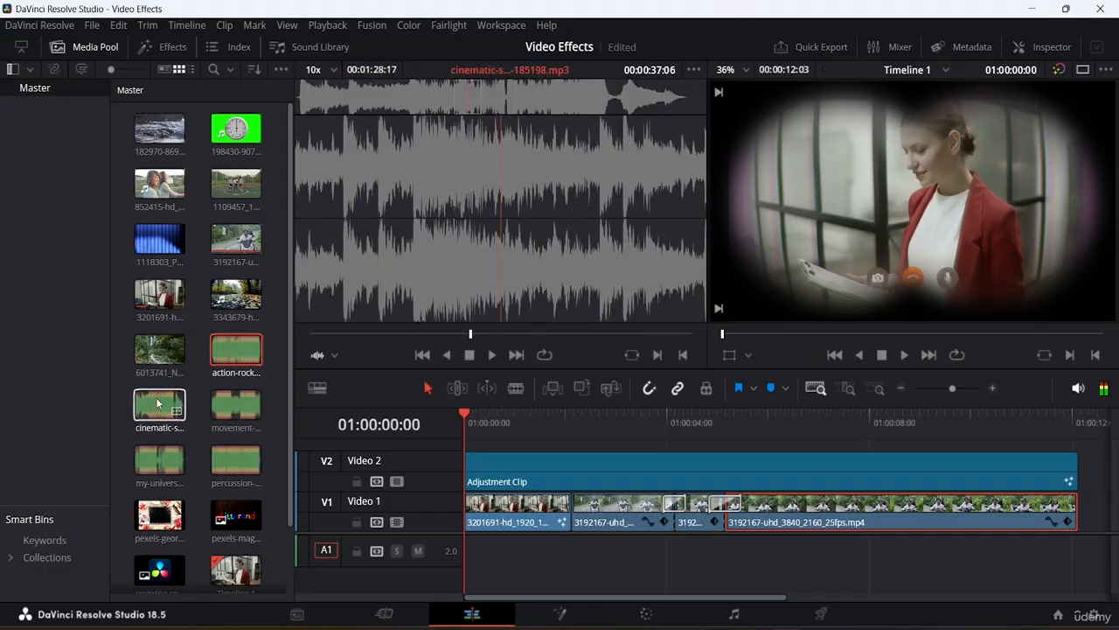
drag(158, 402, 485, 562)
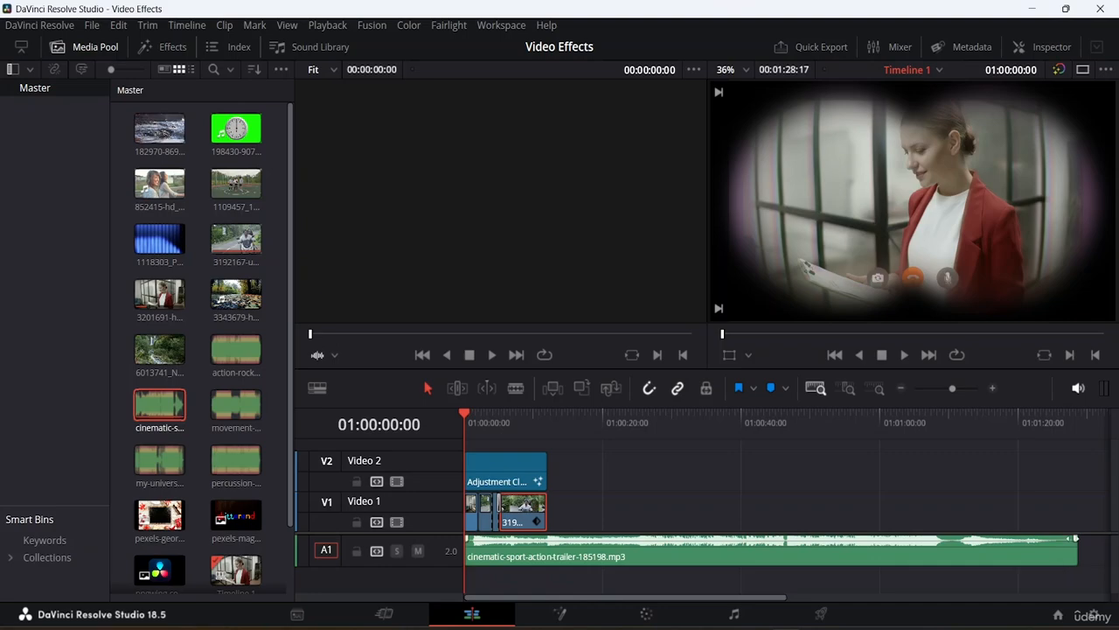
Trim the music clip at its beginning and end, and fit it from the timeline's start to near the end of the video.
drag(1078, 544, 551, 567)
key(shift+z)
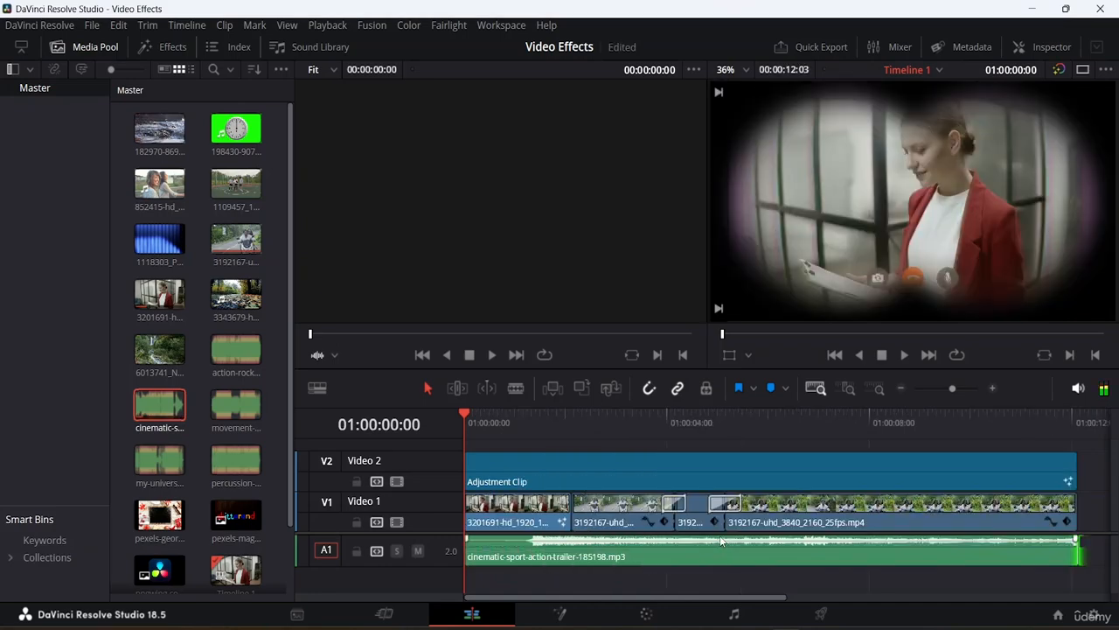
click(465, 542)
drag(465, 542, 530, 553)
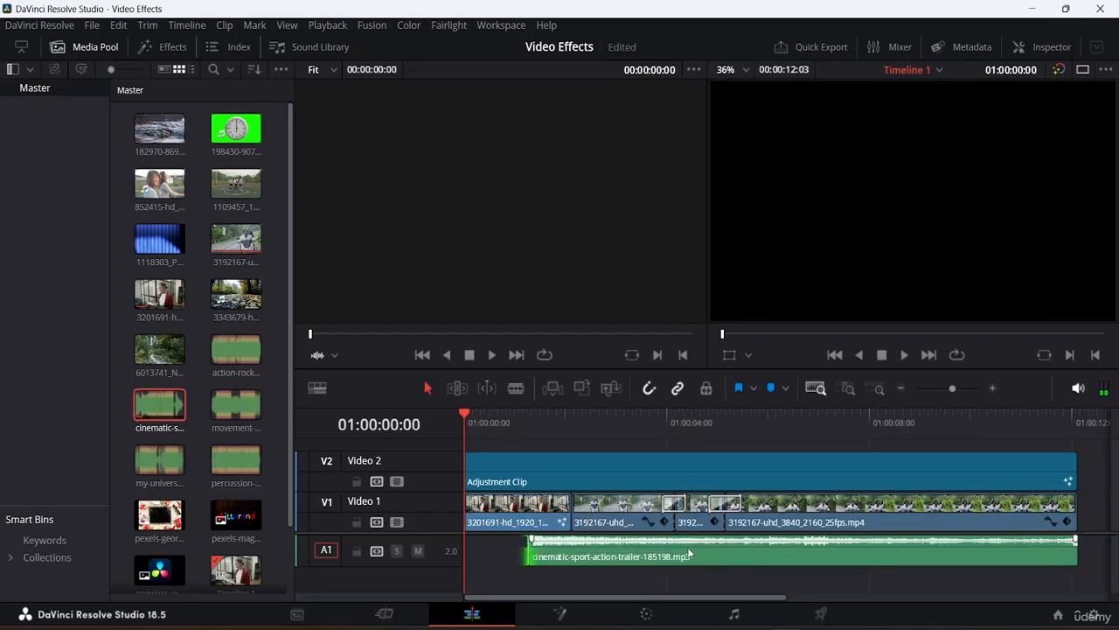
drag(687, 546, 625, 551)
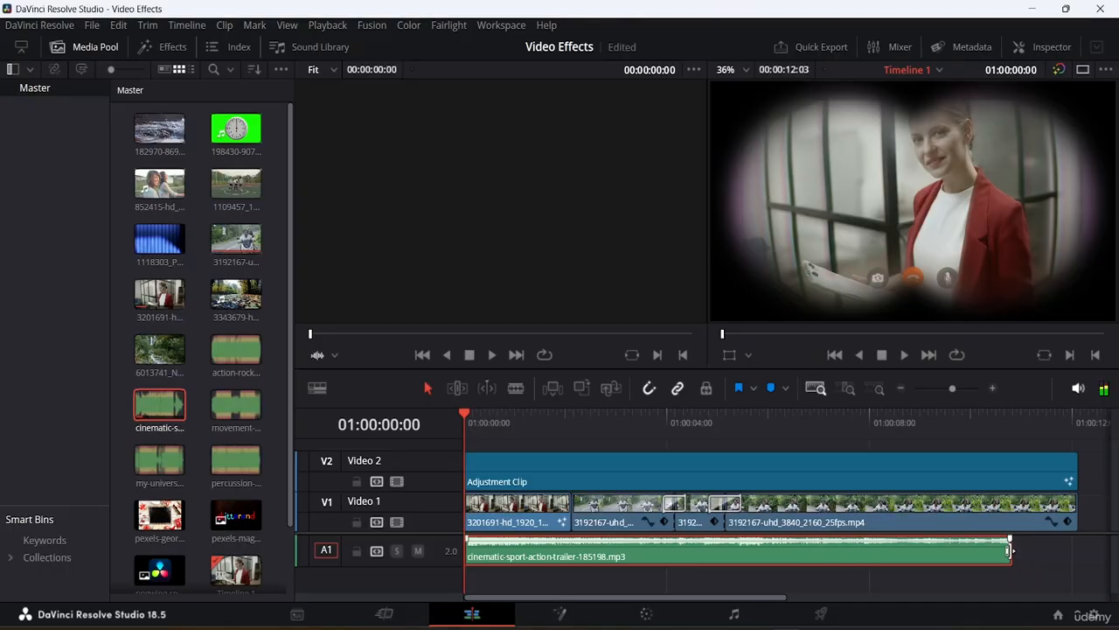
drag(1010, 551, 1081, 549)
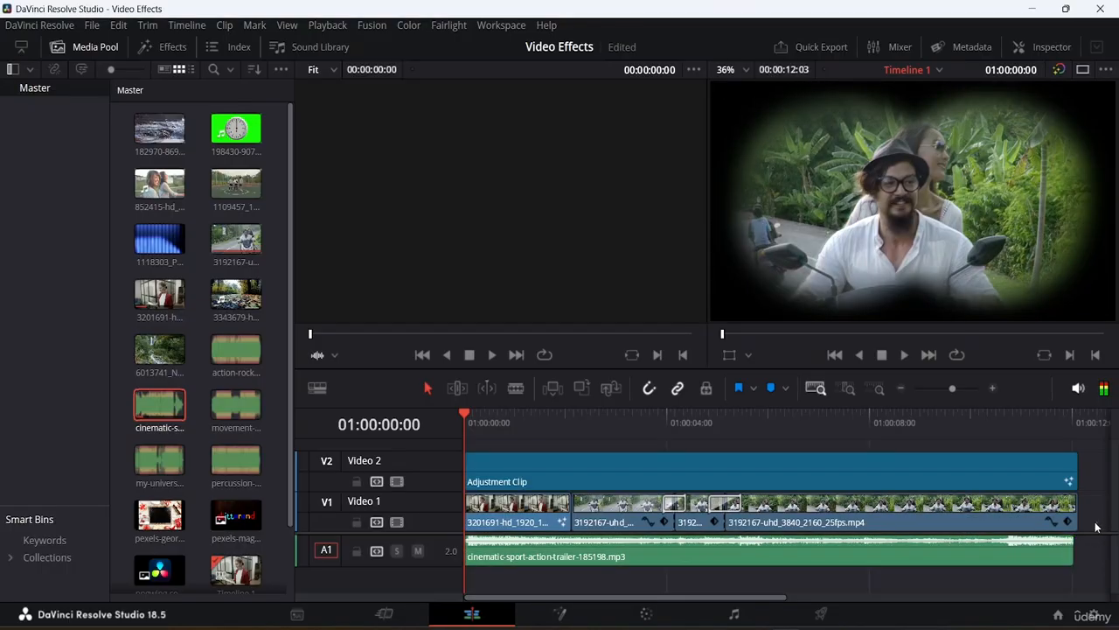
Shorten the last video clip and the adjustment clip so that their ends line up with the music clip's end.
click(1074, 551)
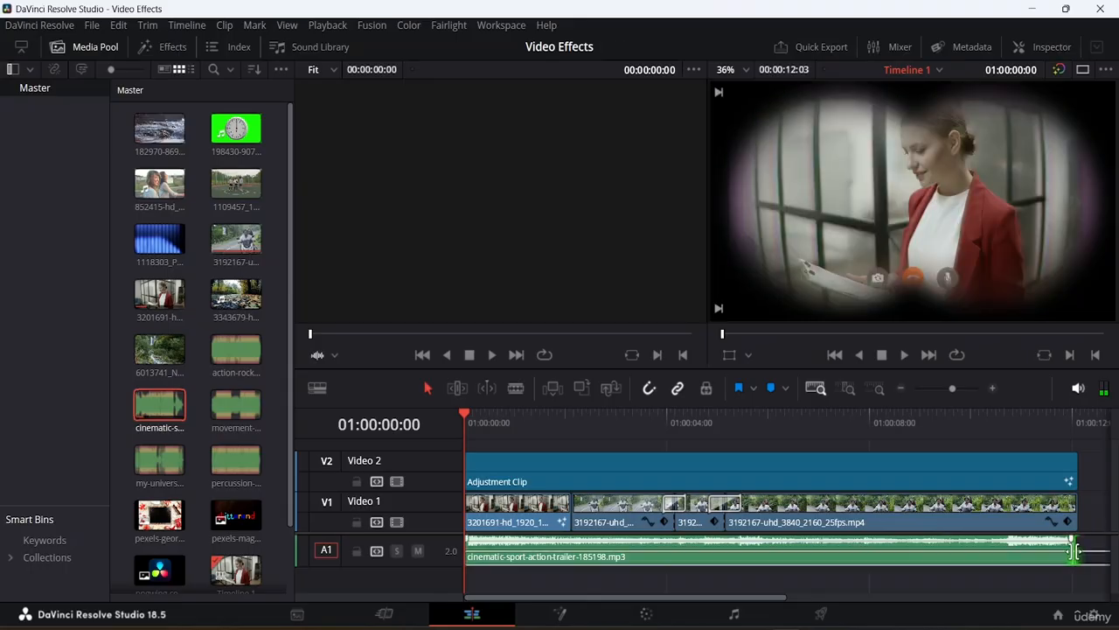
drag(1074, 551, 1021, 553)
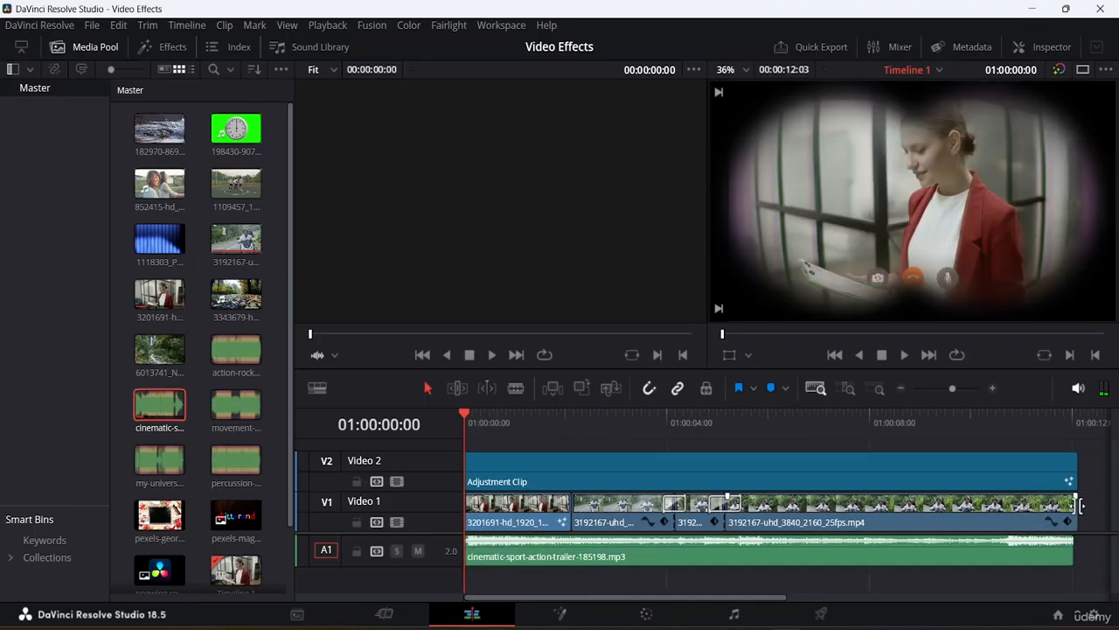
click(1081, 505)
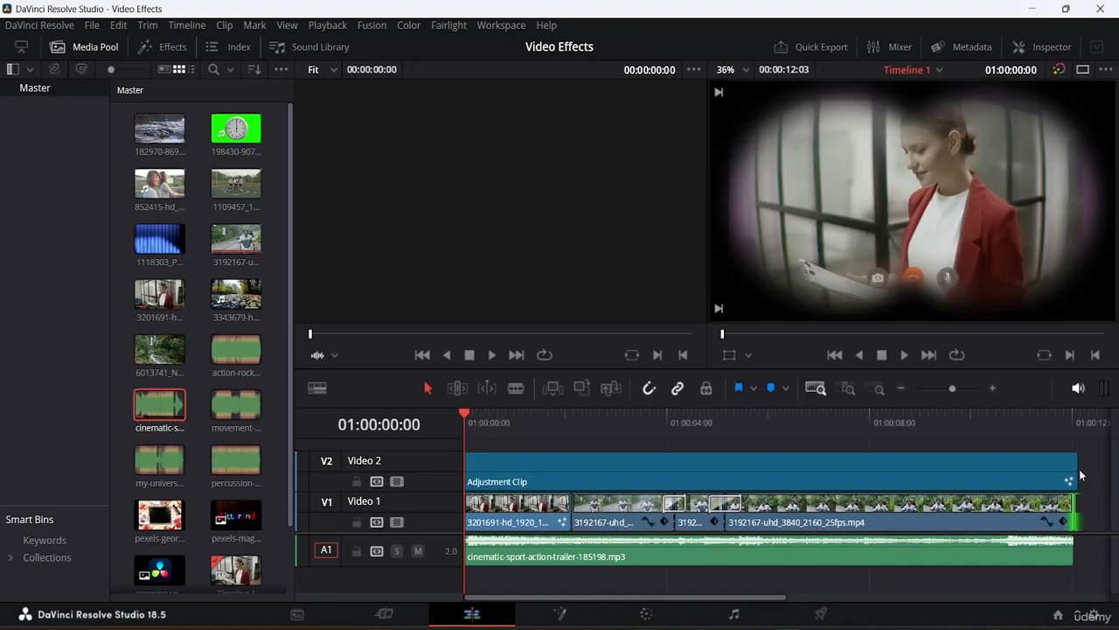
drag(1079, 469, 1068, 468)
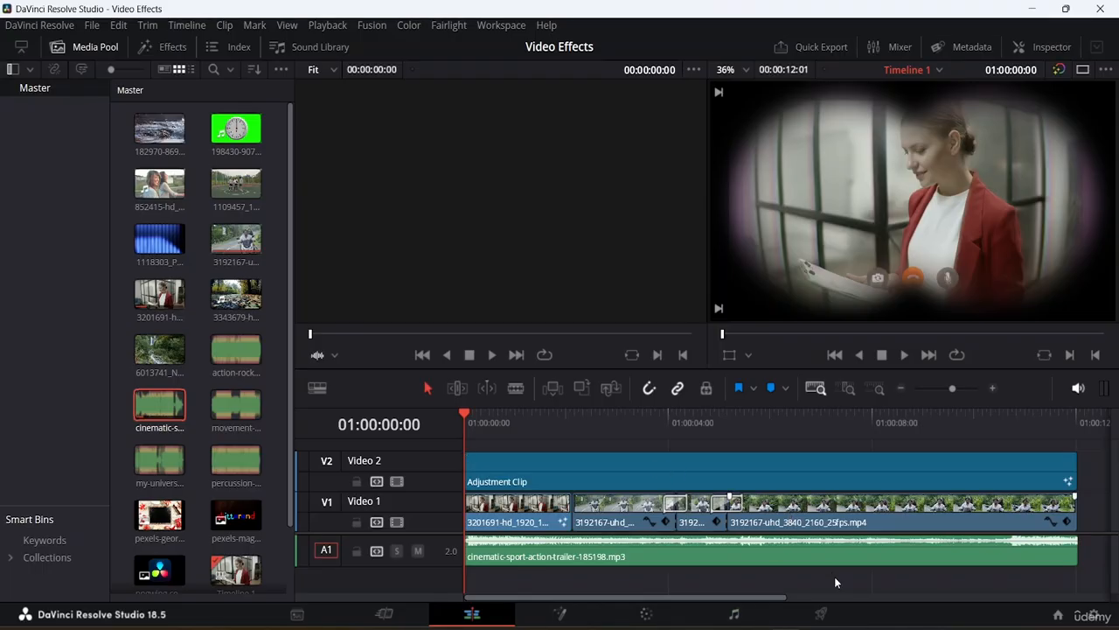
drag(835, 577, 763, 449)
right_click(778, 472)
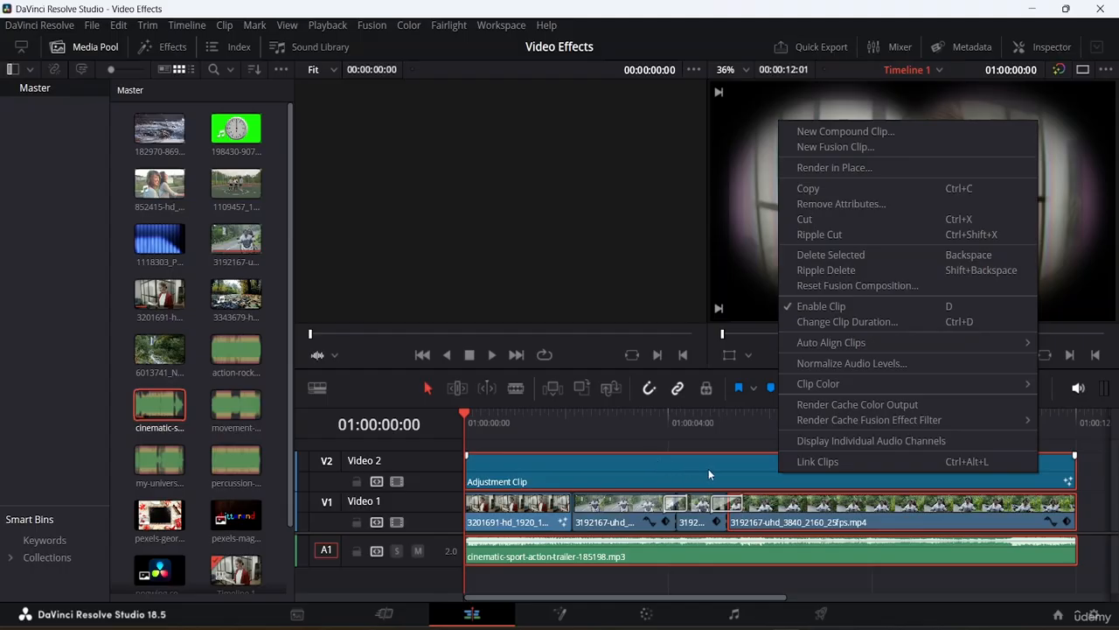
click(826, 580)
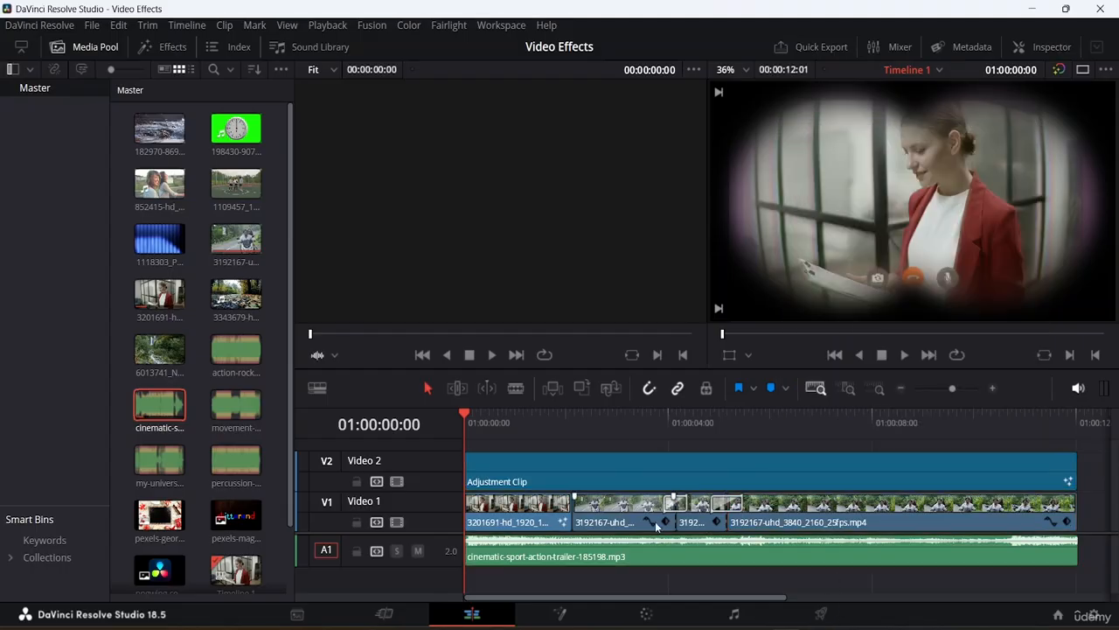
Select the music clip and increase the height of the Audio 1 track.
click(569, 560)
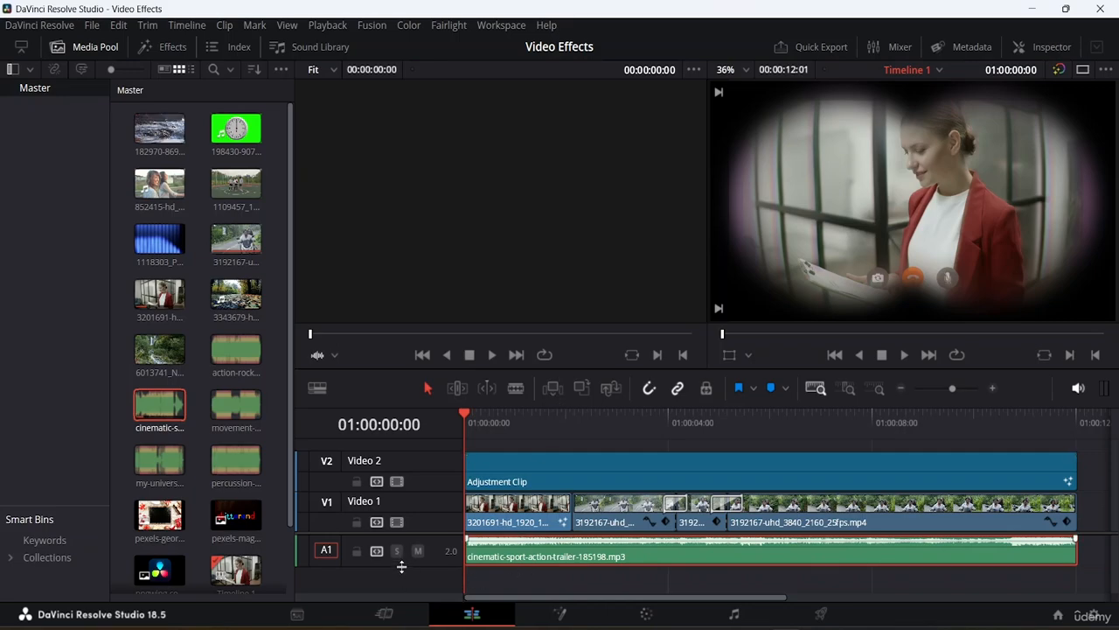
drag(401, 567, 404, 578)
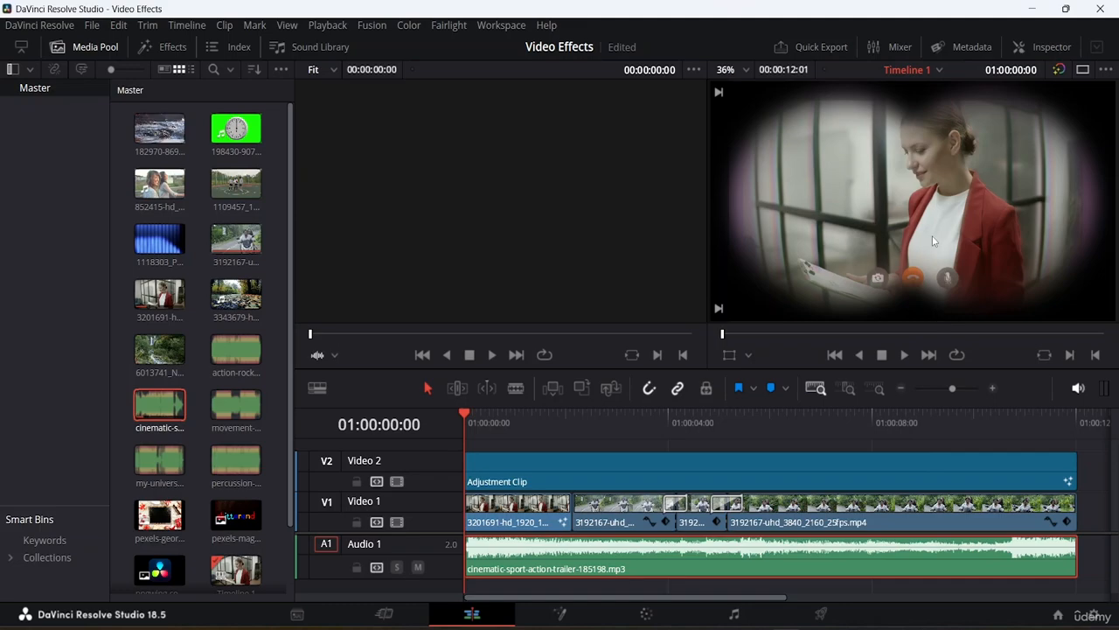
Show the mixer, raise the A1 track's volume fader slightly, and hide the mixer again.
click(898, 45)
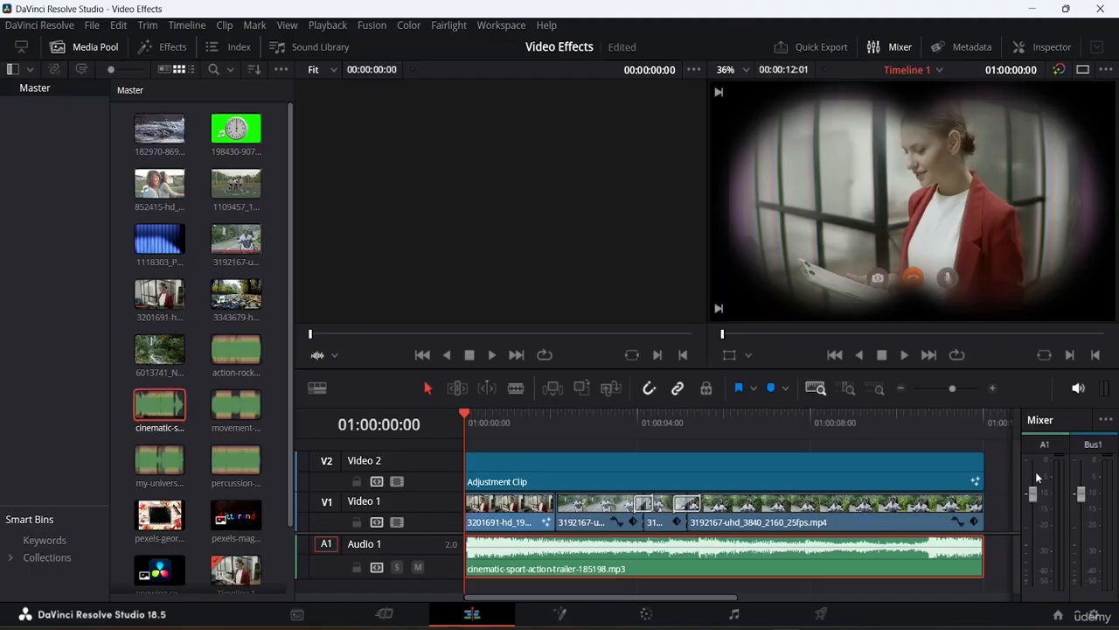
drag(1035, 494, 1030, 473)
click(895, 50)
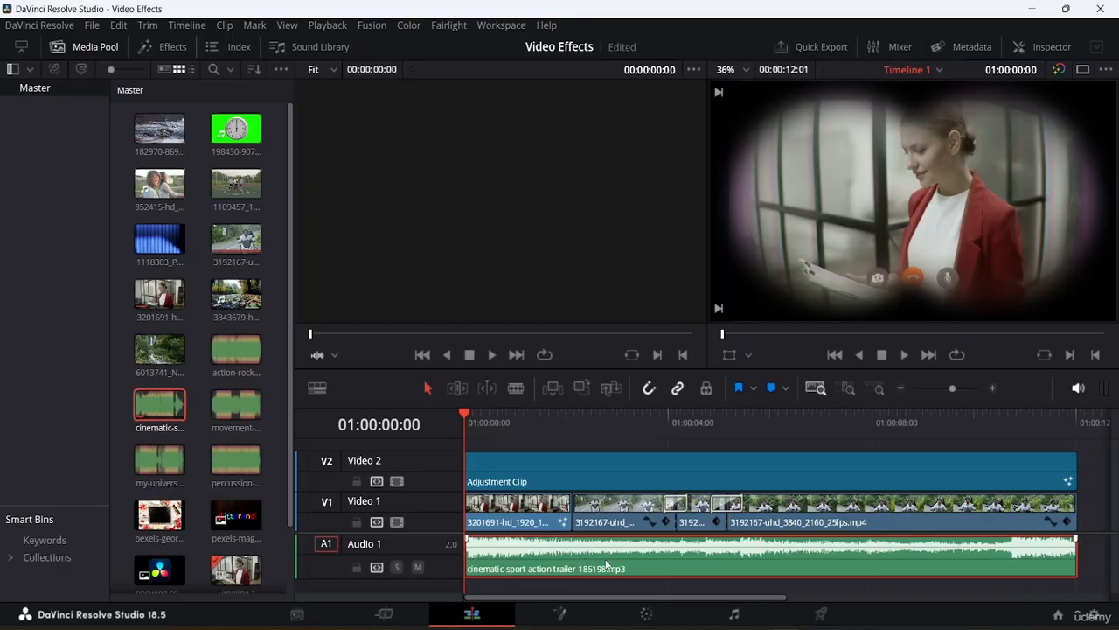
Look at the sound library and close it again.
click(325, 45)
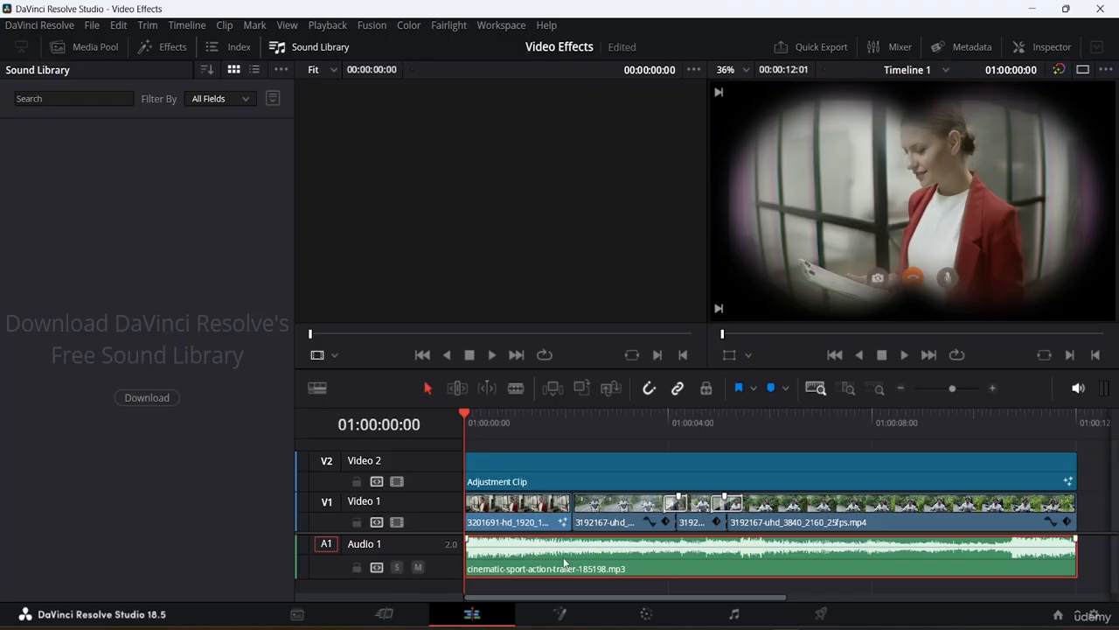
click(276, 47)
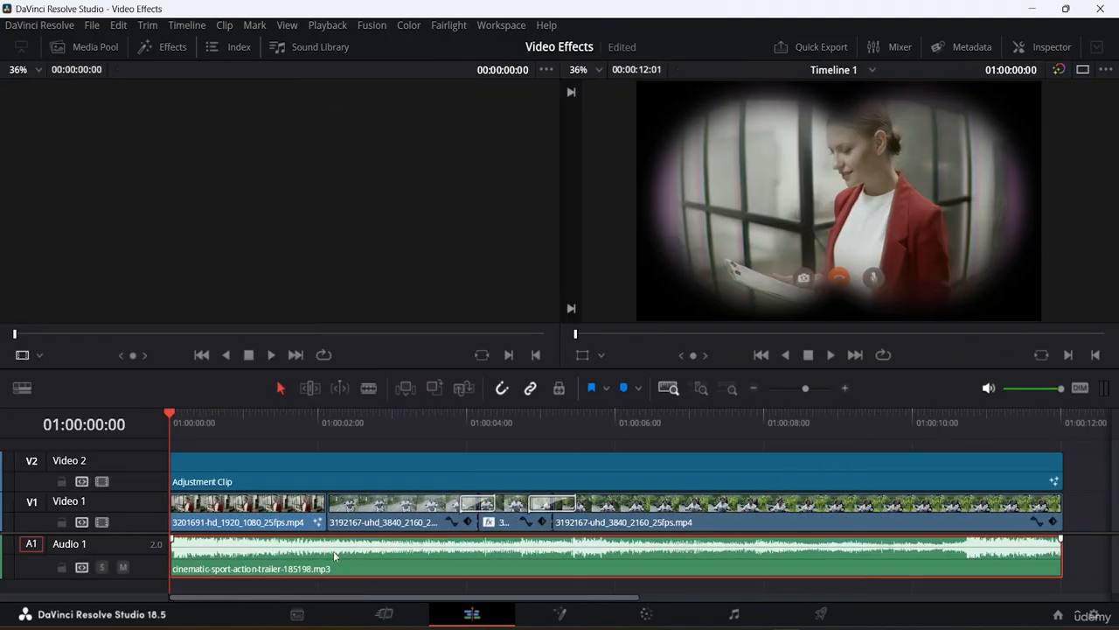
Show the music clip's audio properties in the Inspector and examine its Volume, Pan, Pitch and Equalizer settings.
click(1044, 47)
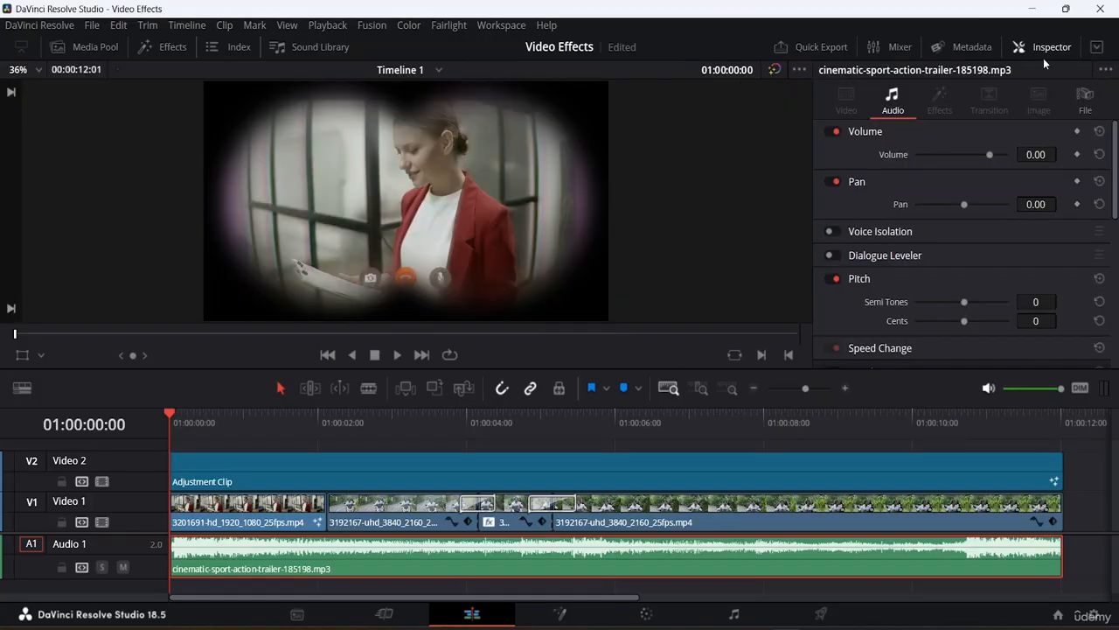
scroll(925, 204, down, 5)
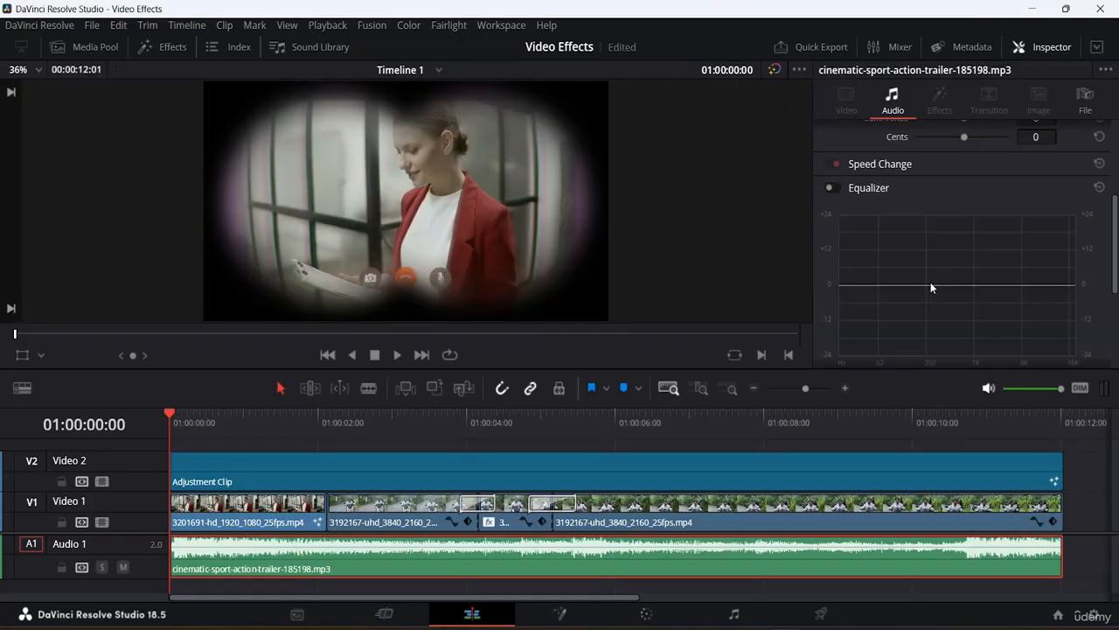
scroll(930, 282, up, 5)
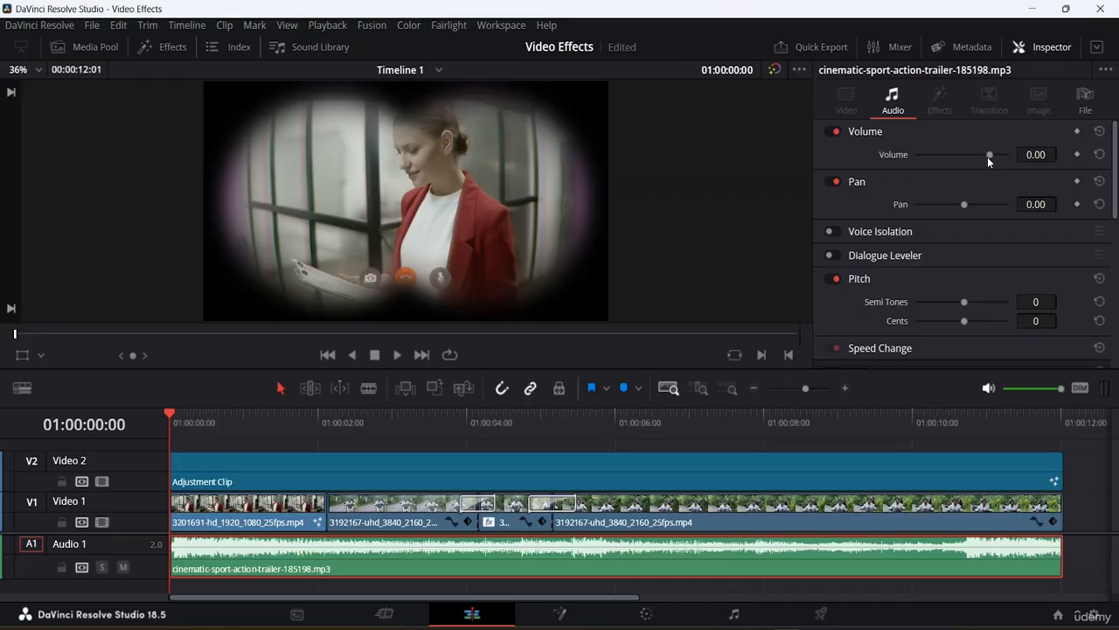
scroll(941, 156, down, 3)
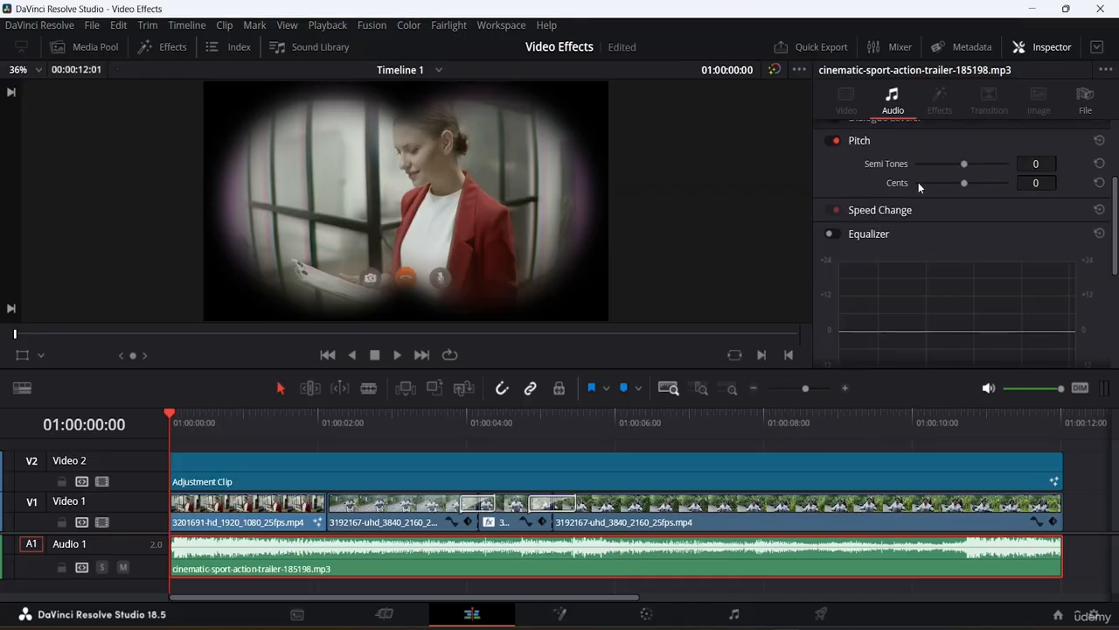
scroll(918, 182, up, 3)
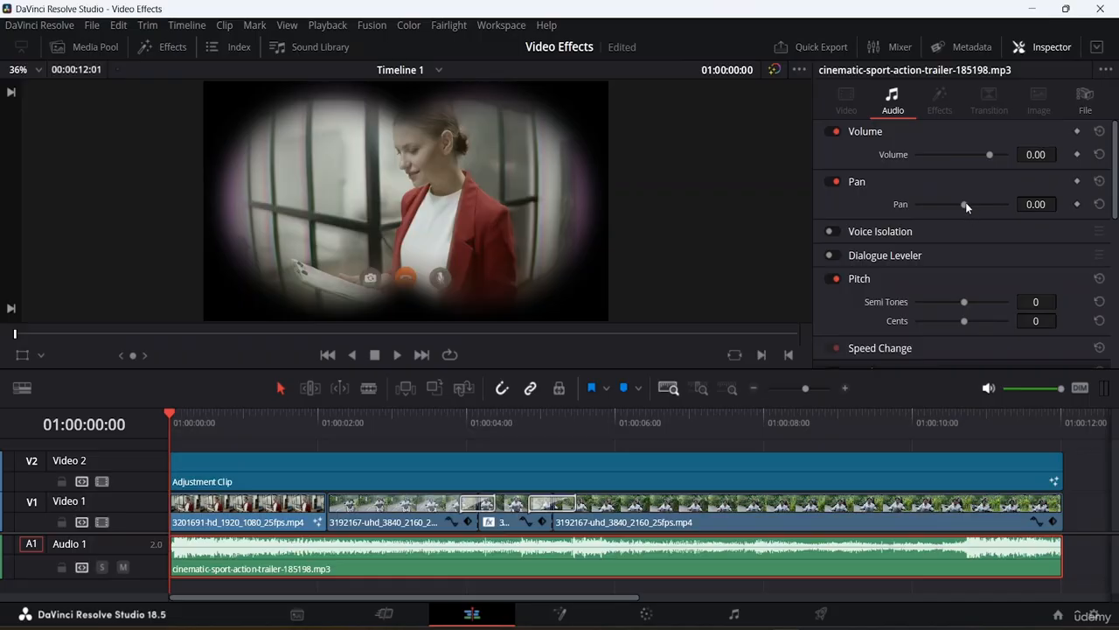
Set the music clip's Pan to -55.73 and play the timeline briefly to hear it.
drag(966, 202, 938, 204)
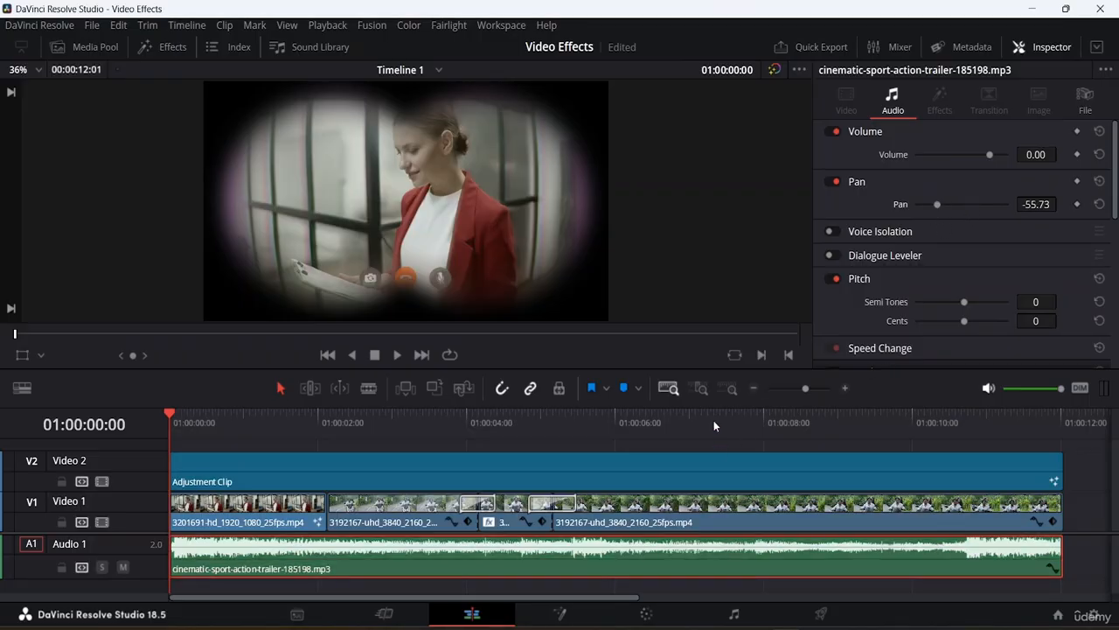
key(space)
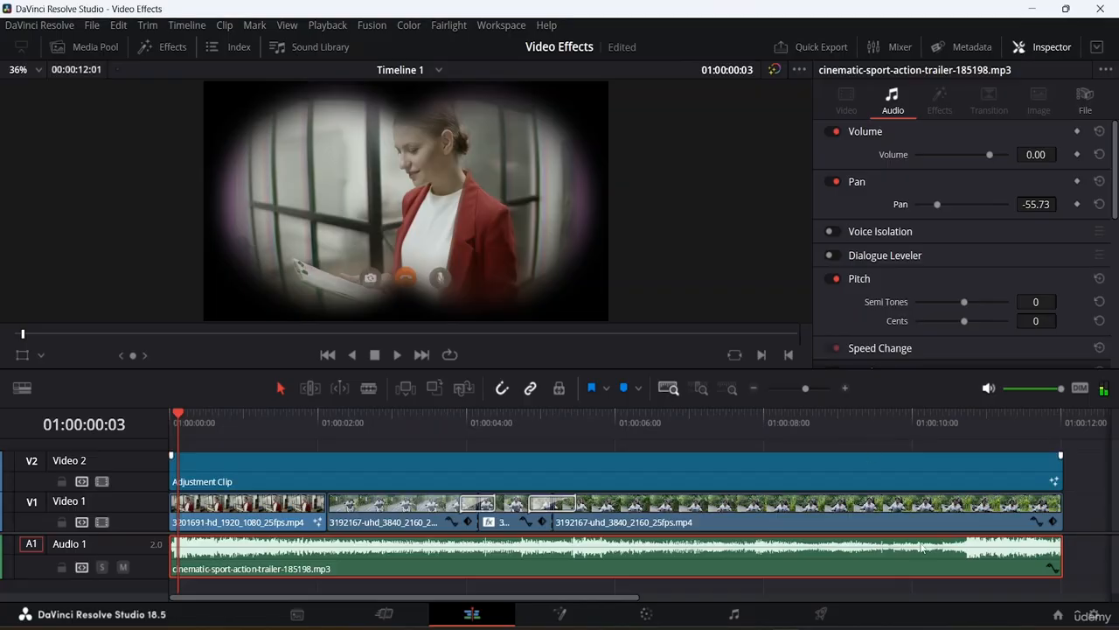
Save the project and lower the computer's system volume to roughly half.
key(ctrl+s)
click(1031, 629)
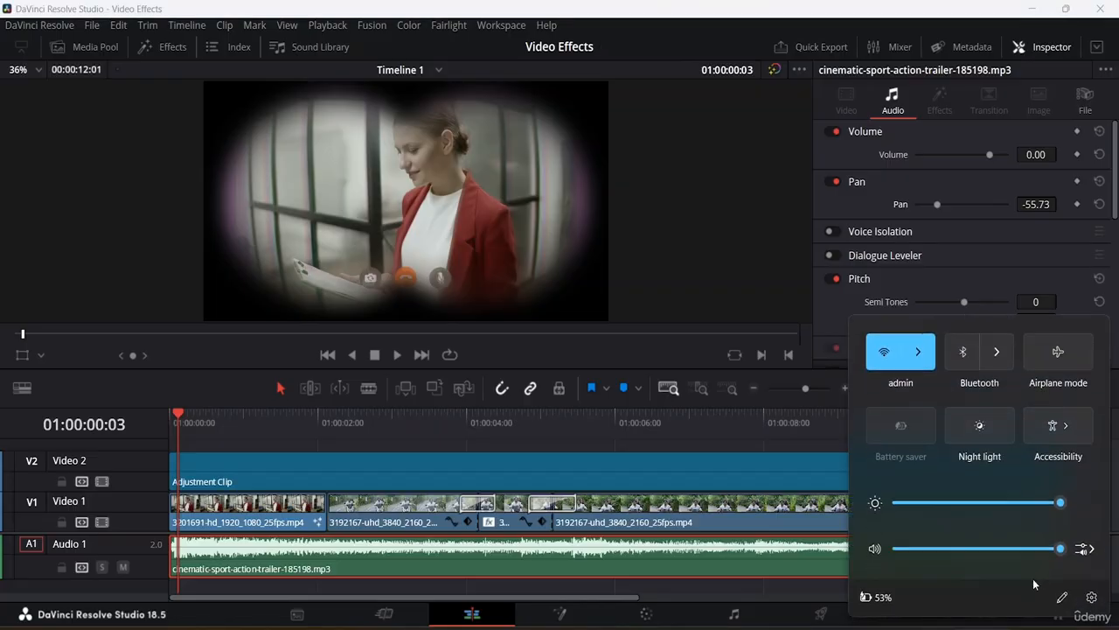
drag(1063, 548, 983, 549)
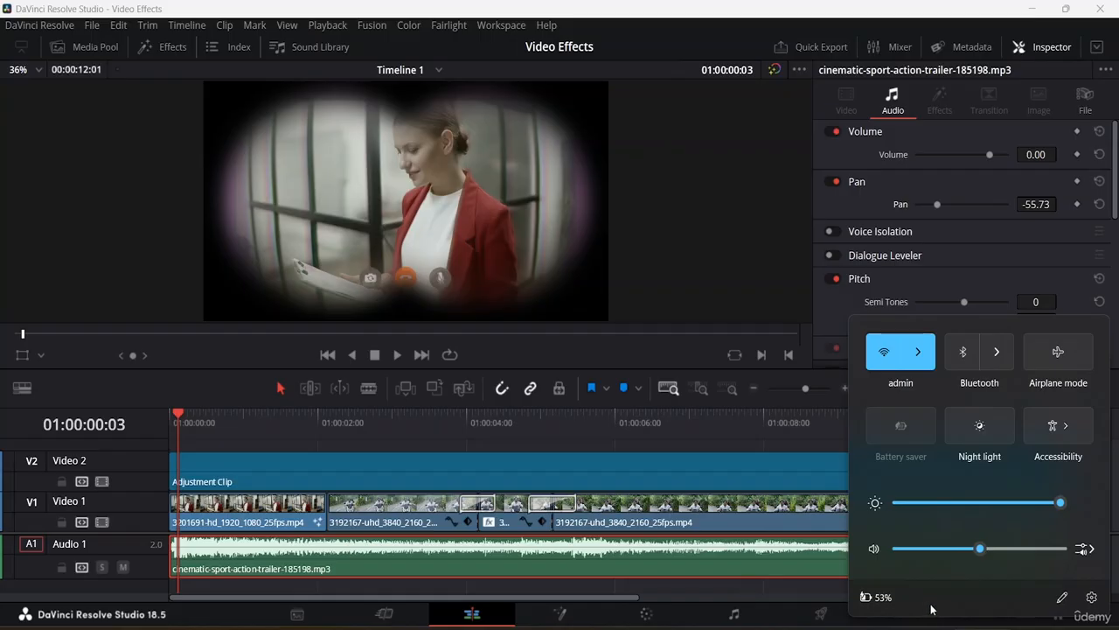
click(957, 629)
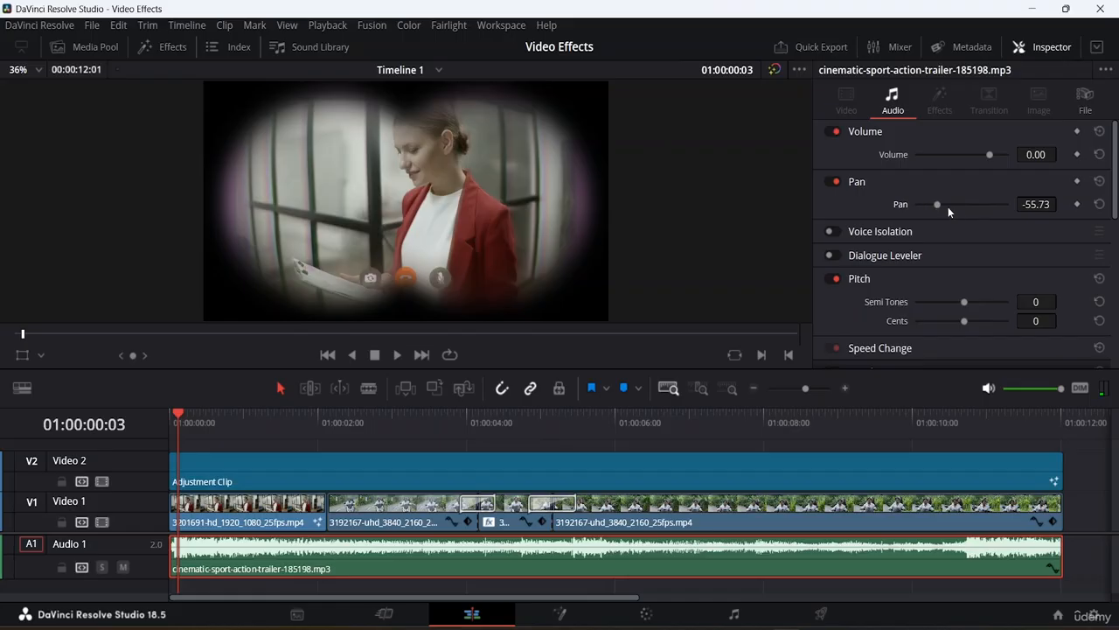
Reset the music clip's Pan to its default value.
click(1099, 204)
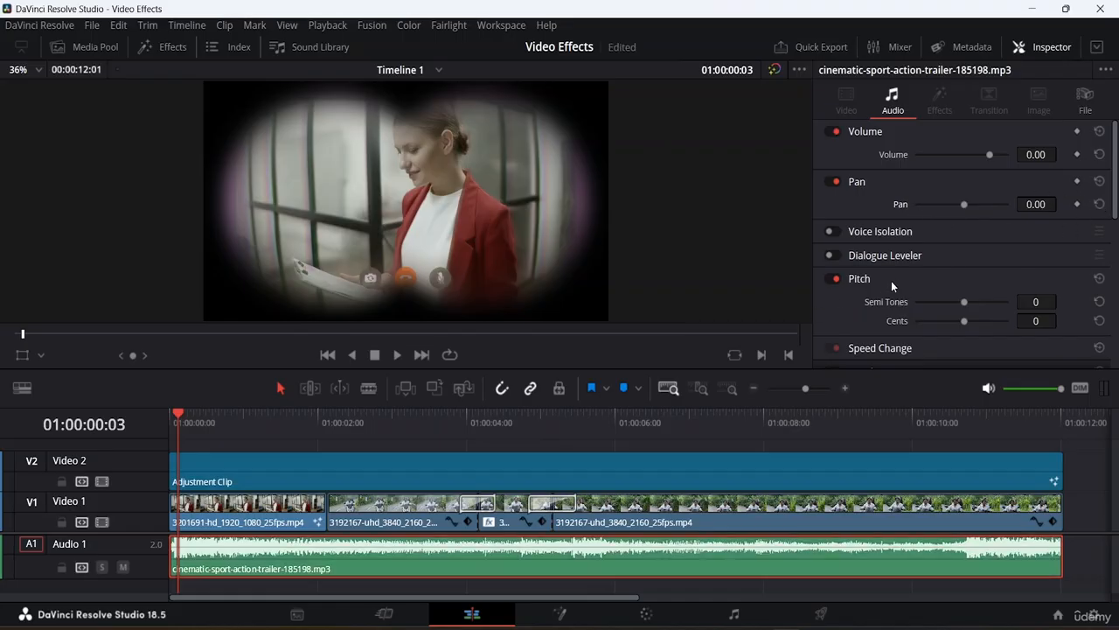
Examine the music clip's Voice Isolation, Dialogue Leveler, Pitch, Speed Change and Equalizer settings.
scroll(891, 281, down, 3)
scroll(891, 254, up, 1)
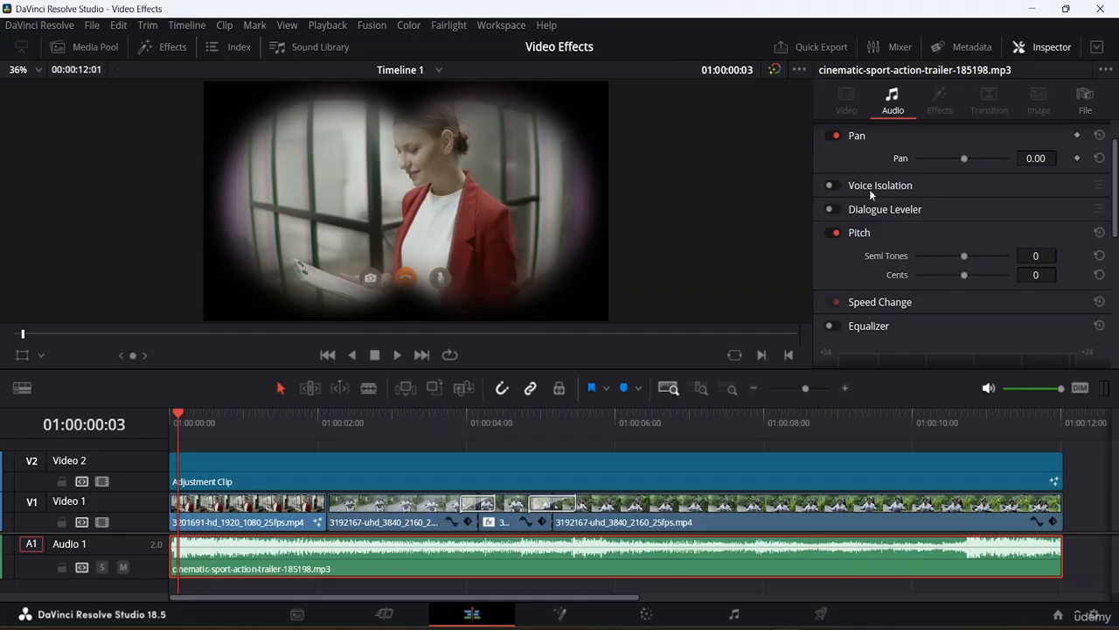
scroll(881, 176, down, 2)
scroll(903, 195, up, 1)
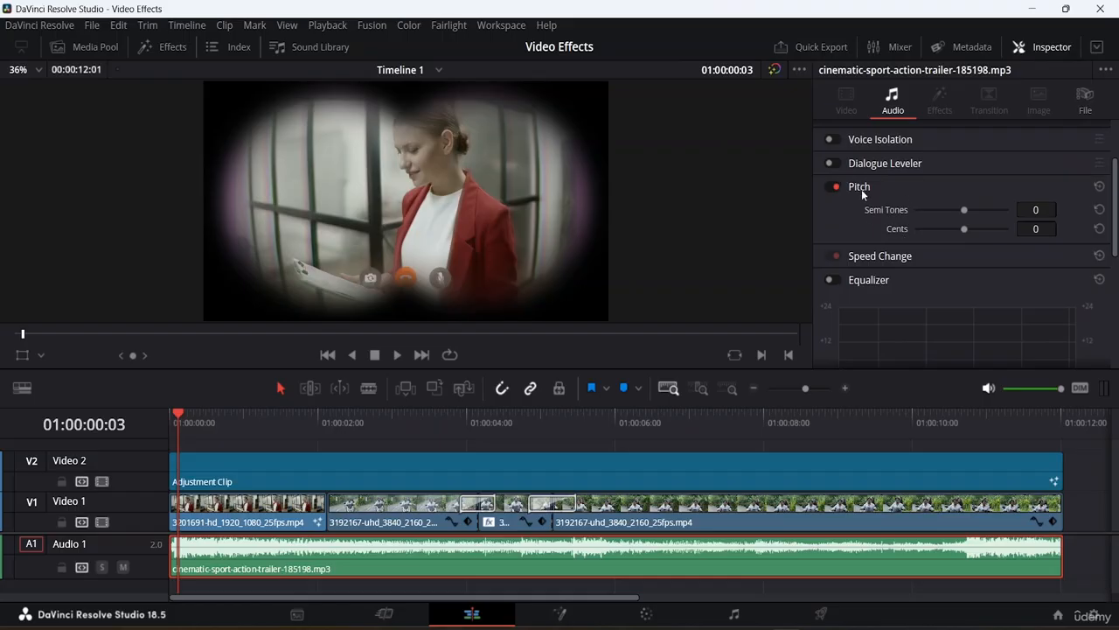
scroll(927, 234, down, 3)
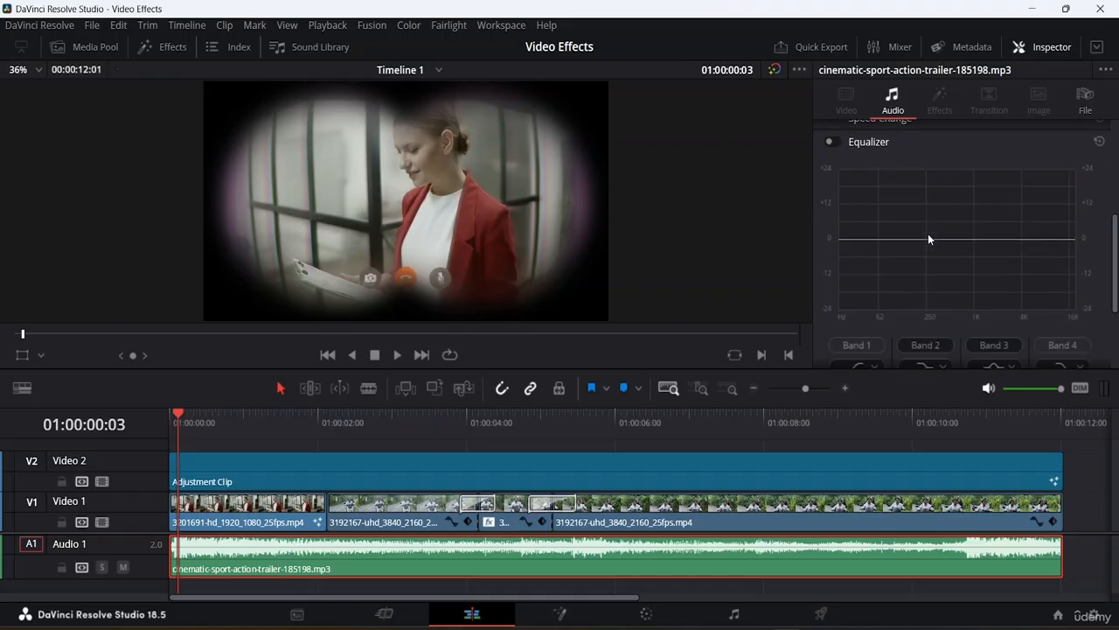
scroll(928, 233, up, 2)
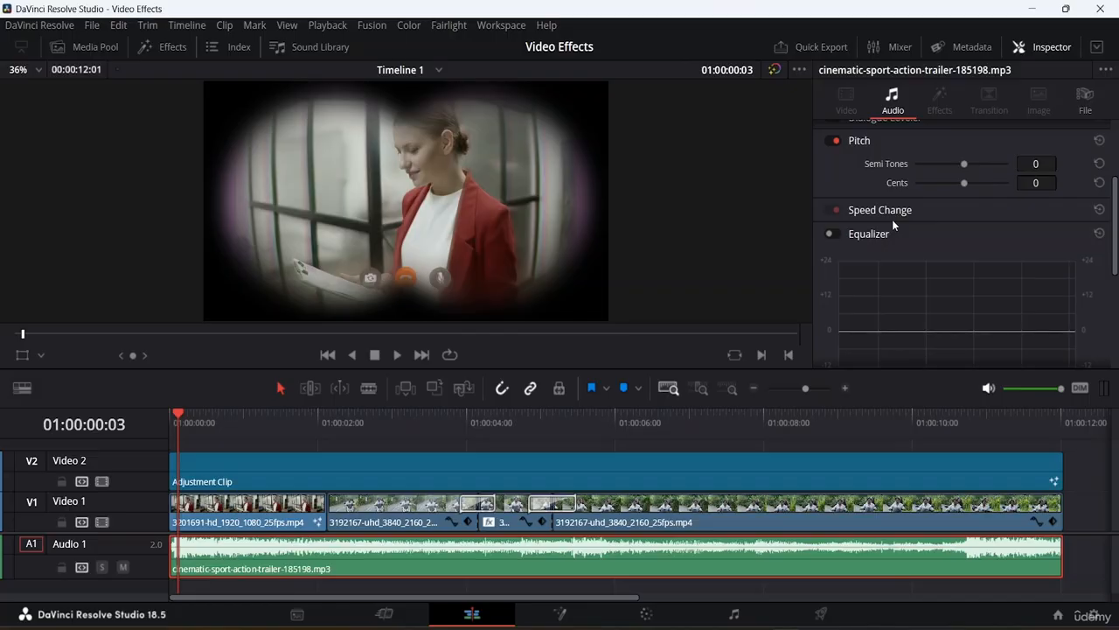
scroll(892, 220, down, 1)
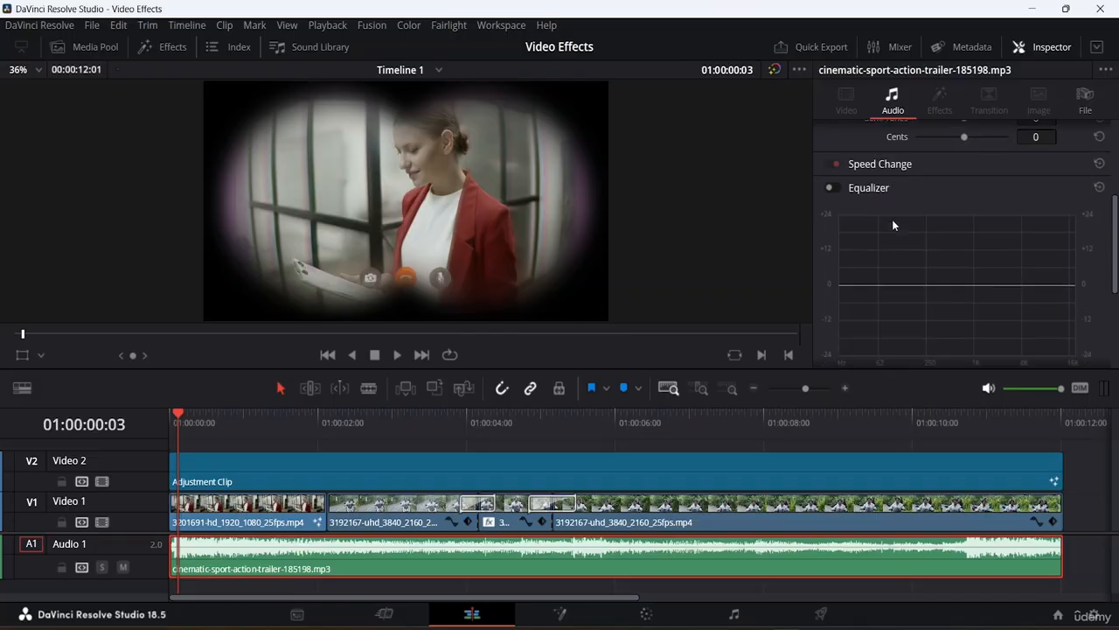
Examine the music clip's Speed Change settings and collapse them again, then look over the Equalizer.
click(885, 165)
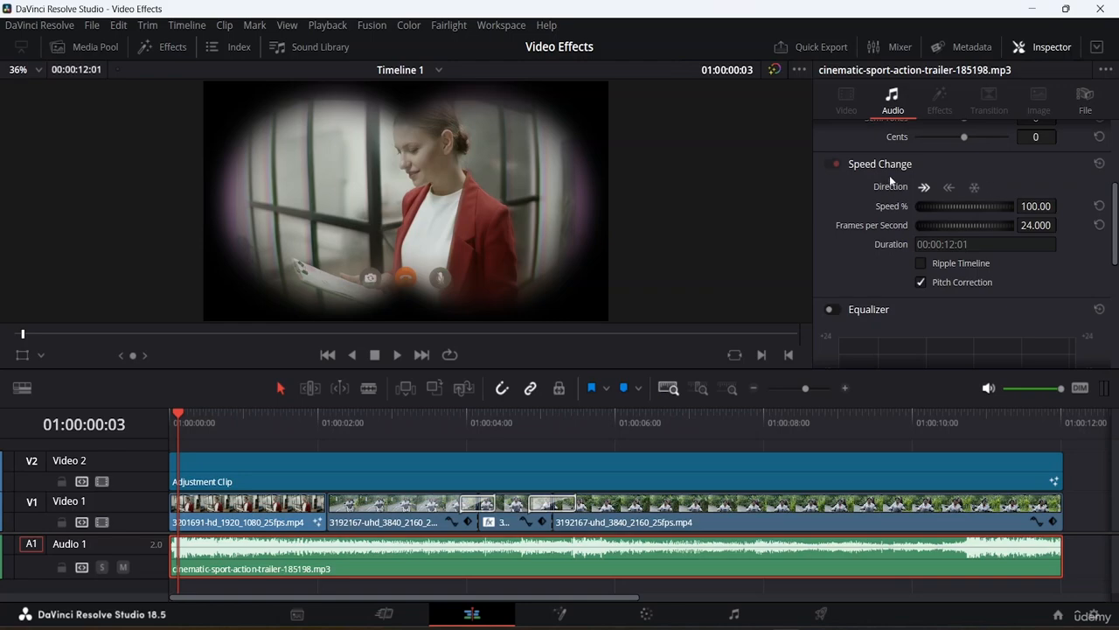
click(882, 163)
scroll(879, 172, down, 2)
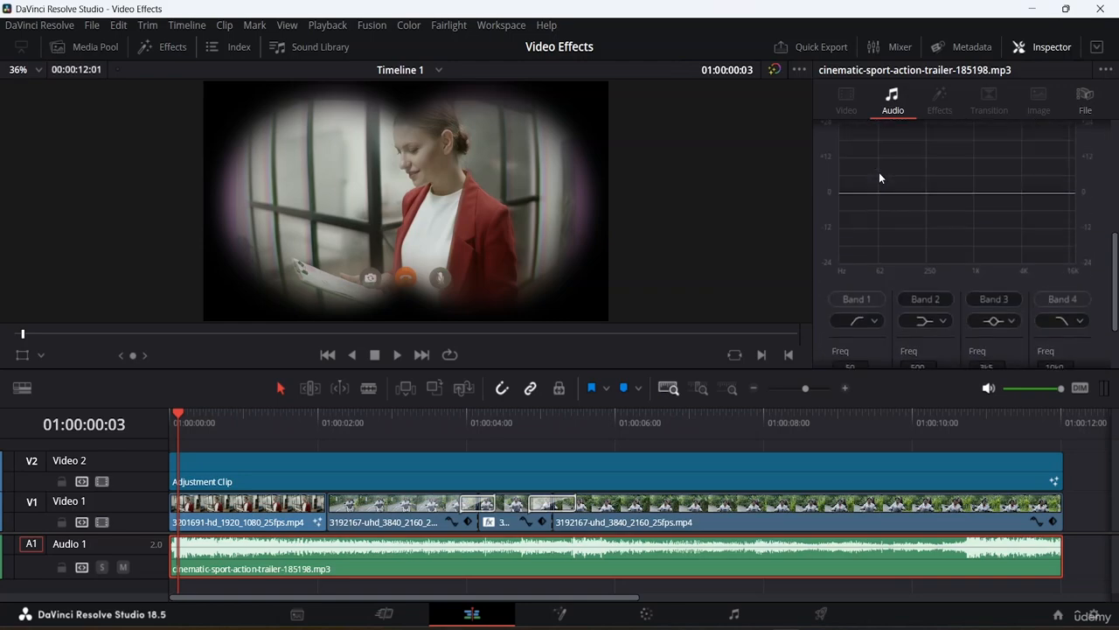
scroll(878, 172, up, 3)
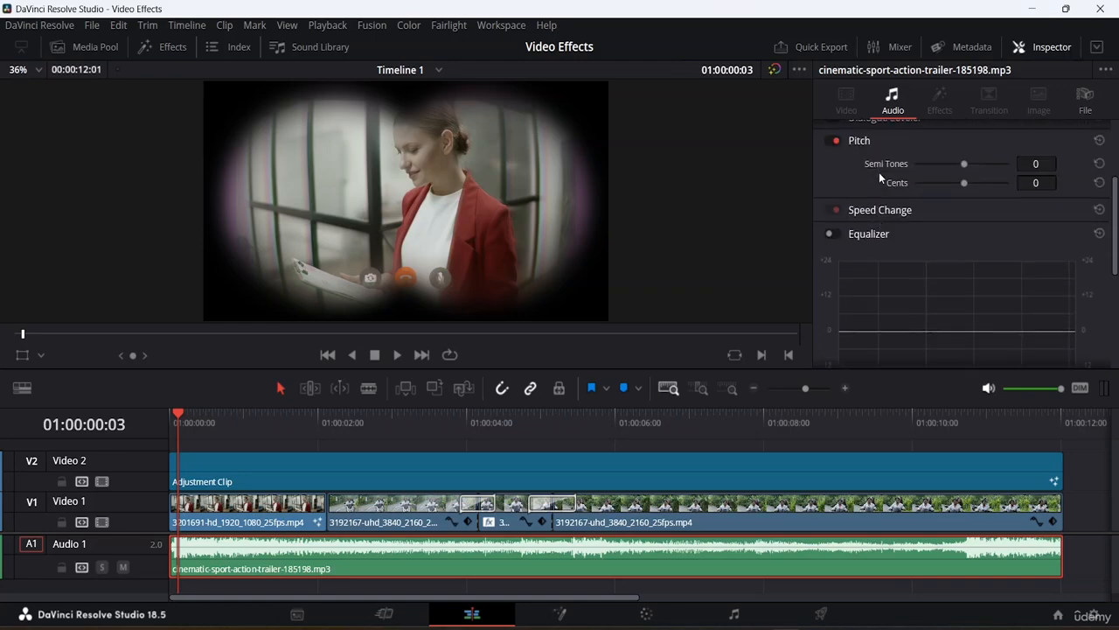
Enable the music clip's Equalizer and shape Band 2 to about +5.0 dB at 99 Hz and Band 3 to about +4.7 dB at 4 kHz.
click(830, 234)
scroll(904, 239, down, 1)
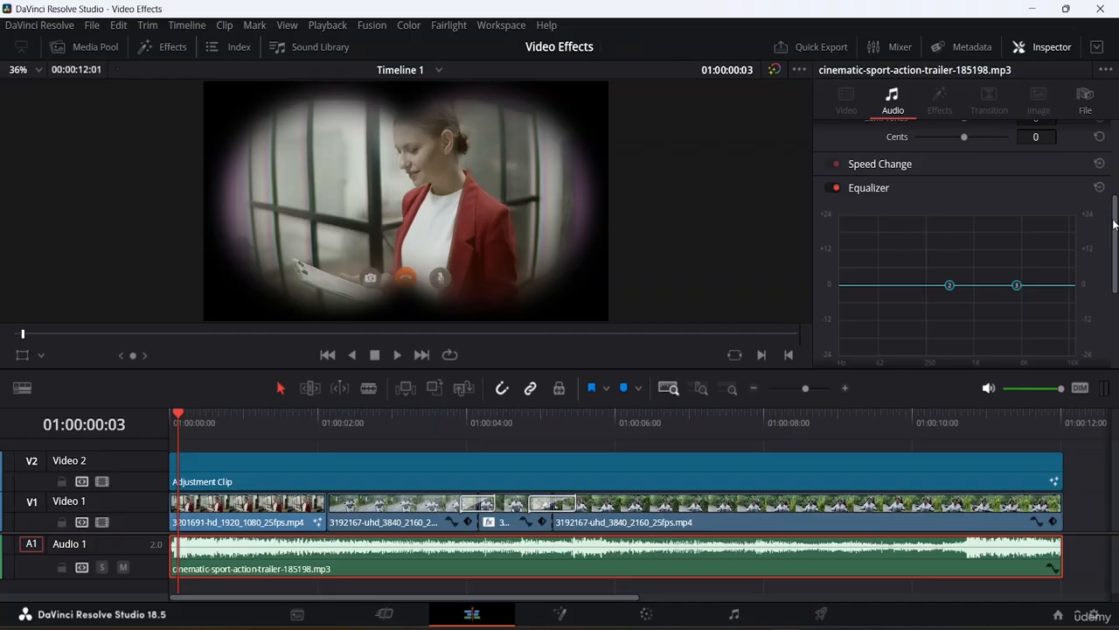
mouse_move(1114, 224)
mouse_down()
mouse_move(1104, 353)
mouse_move(1111, 237)
mouse_up()
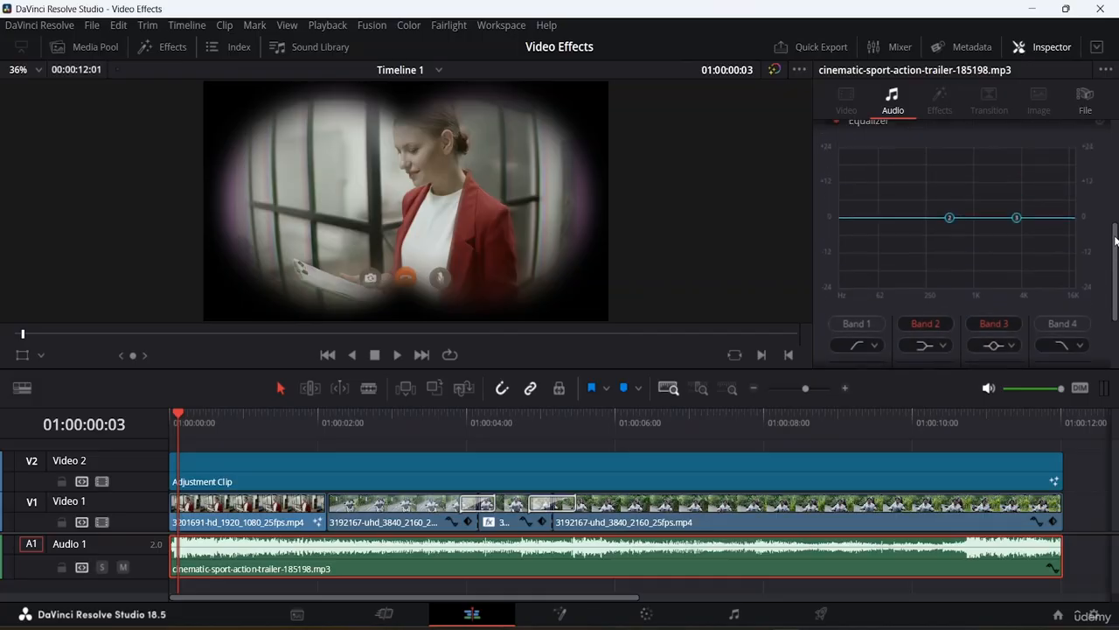
drag(950, 280, 893, 263)
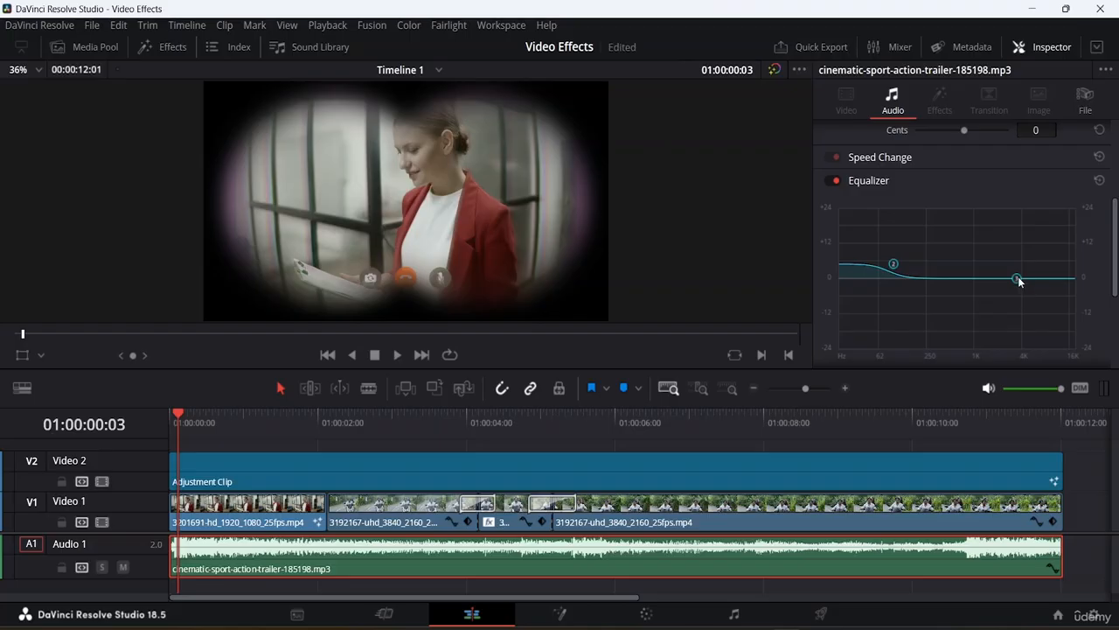
drag(1017, 279, 964, 276)
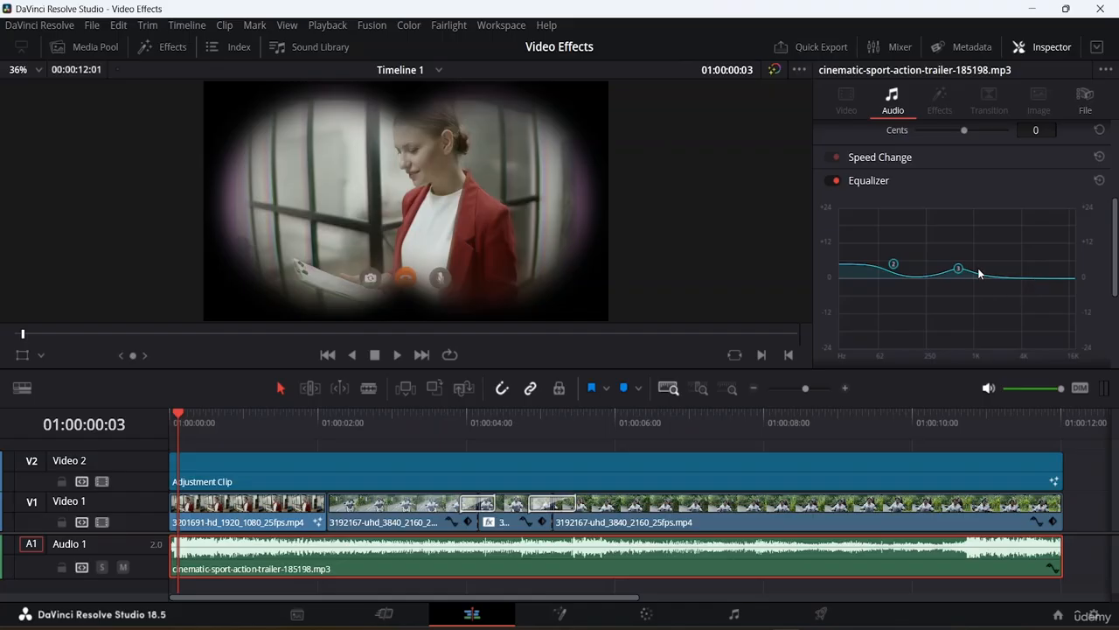
drag(961, 270, 1021, 265)
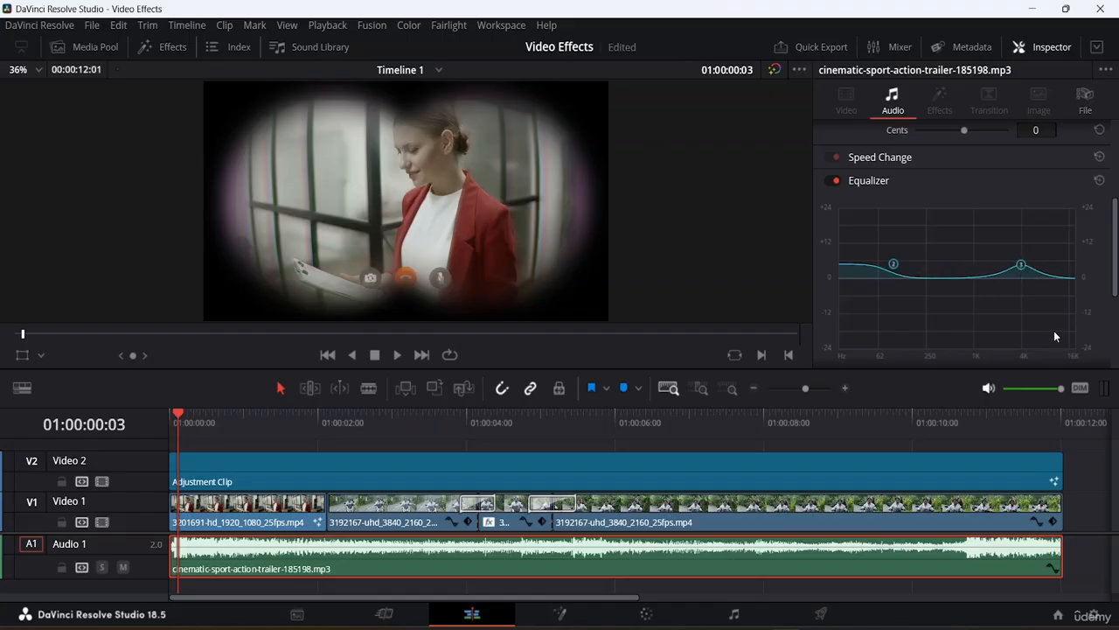
Change the Equalizer's Band 2 filter to the bell shape and the Band 1 filter to the low-shelf shape.
scroll(1113, 257, down, 1)
drag(1114, 256, 1107, 360)
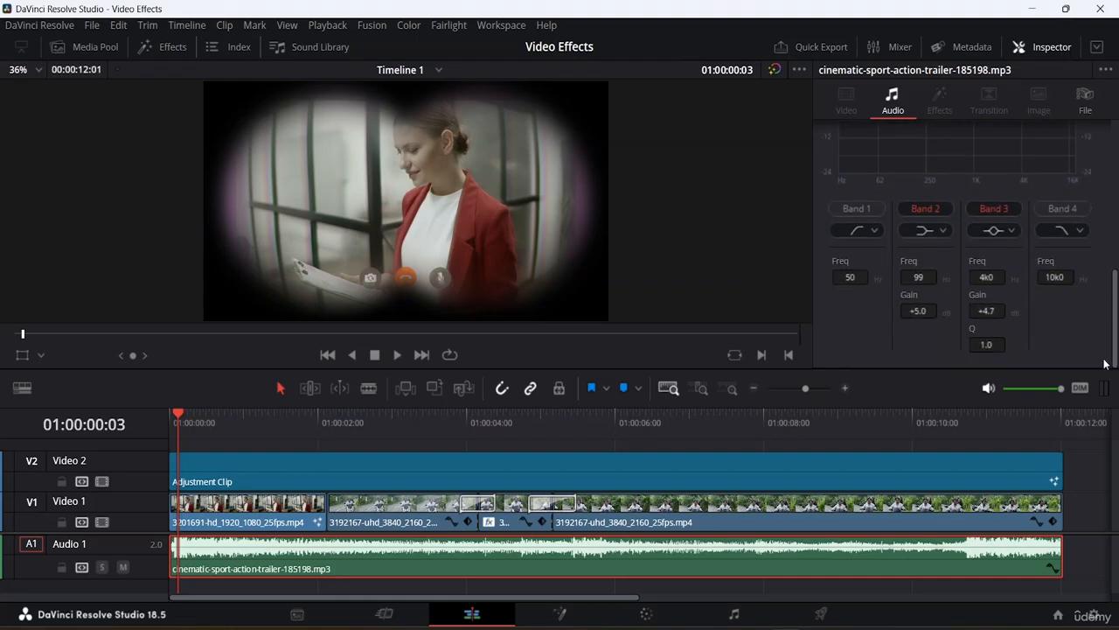
click(943, 231)
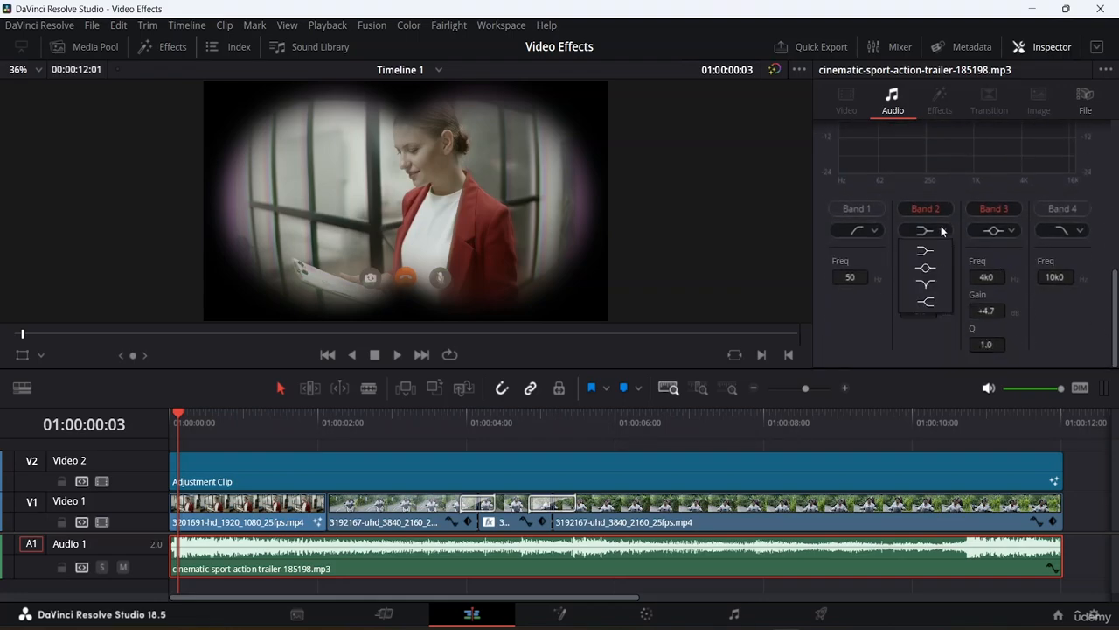
click(925, 268)
scroll(965, 259, up, 3)
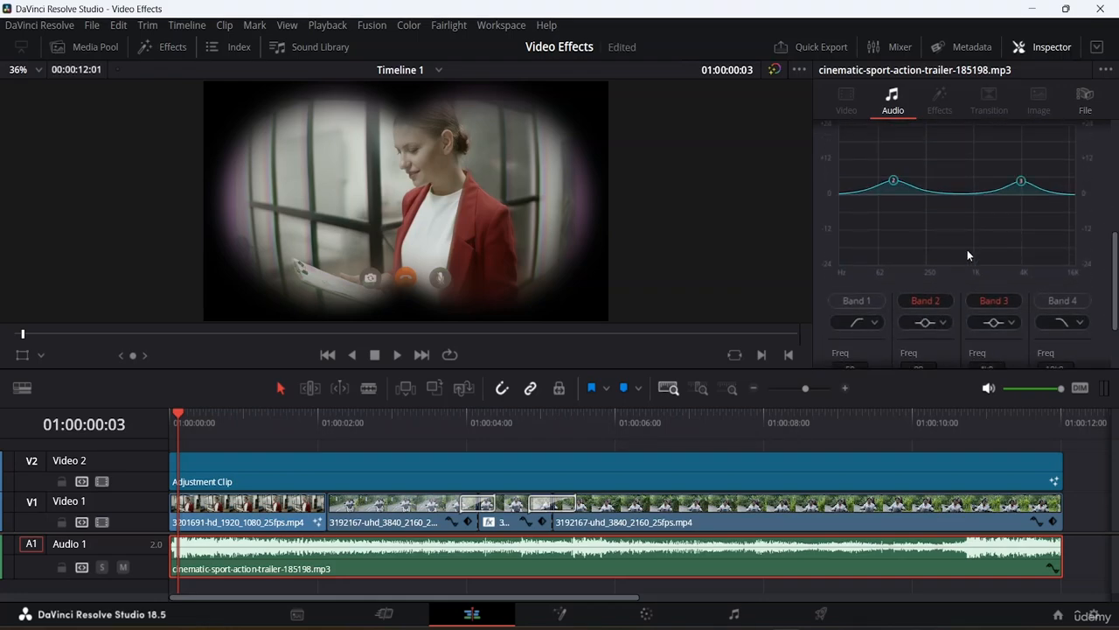
scroll(966, 250, down, 3)
click(871, 231)
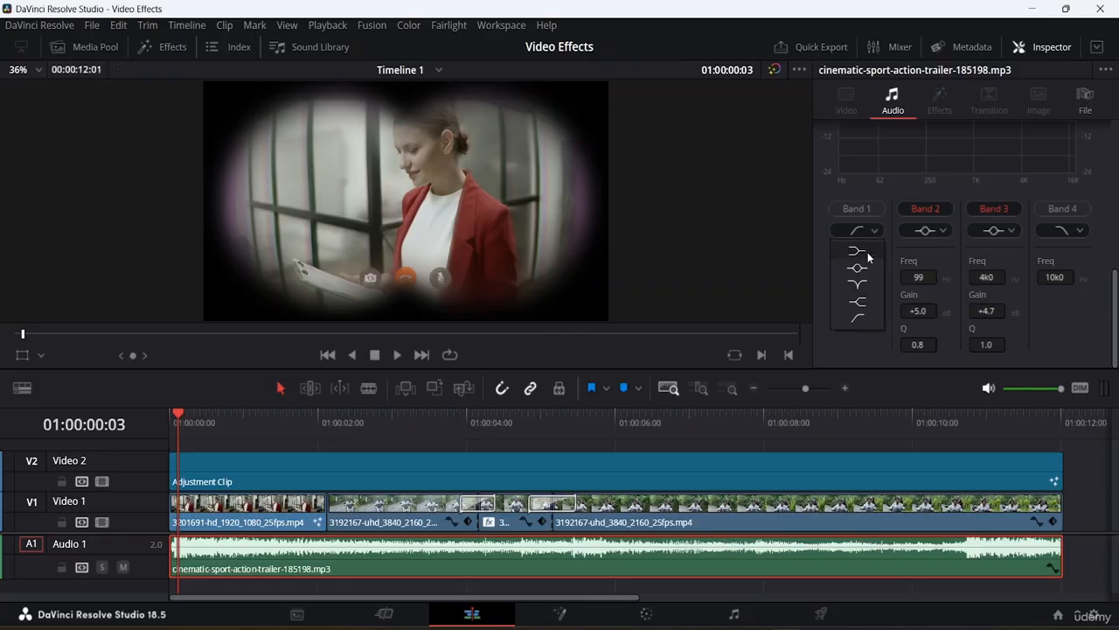
click(868, 249)
scroll(943, 200, up, 1)
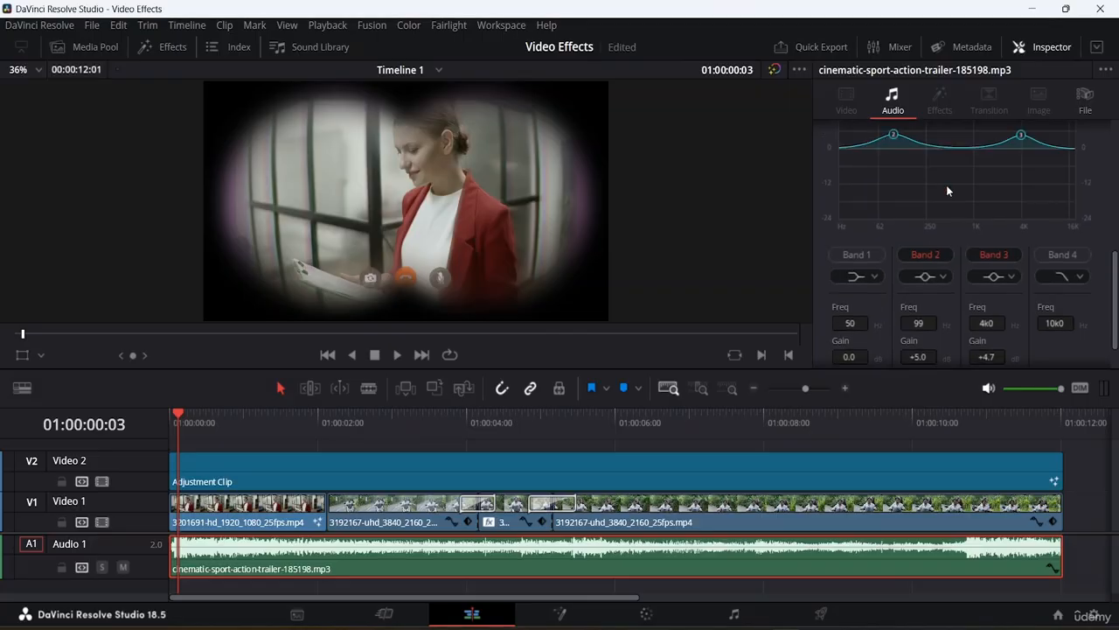
Play the timeline to hear the equalized music and review the Equalizer's curve and band settings.
key(space)
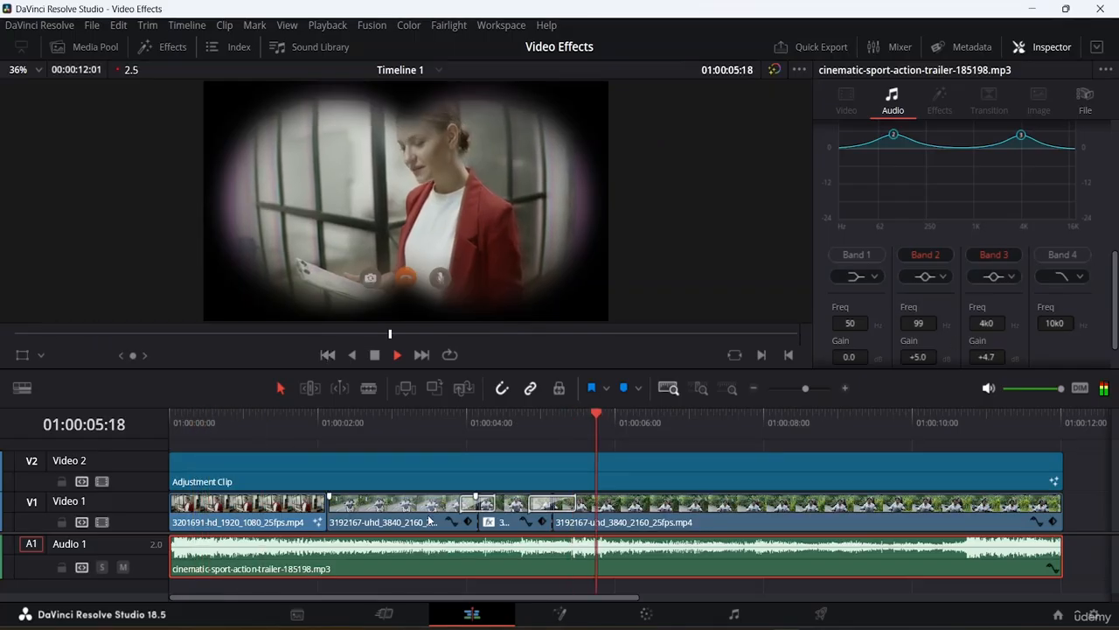
key(space)
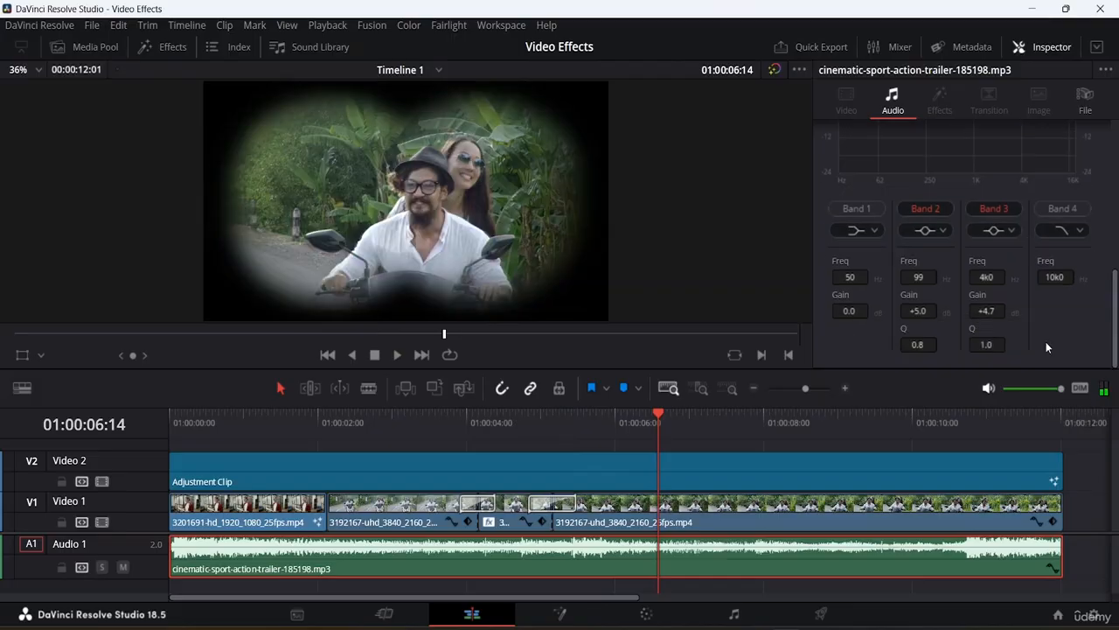
scroll(1046, 336, up, 3)
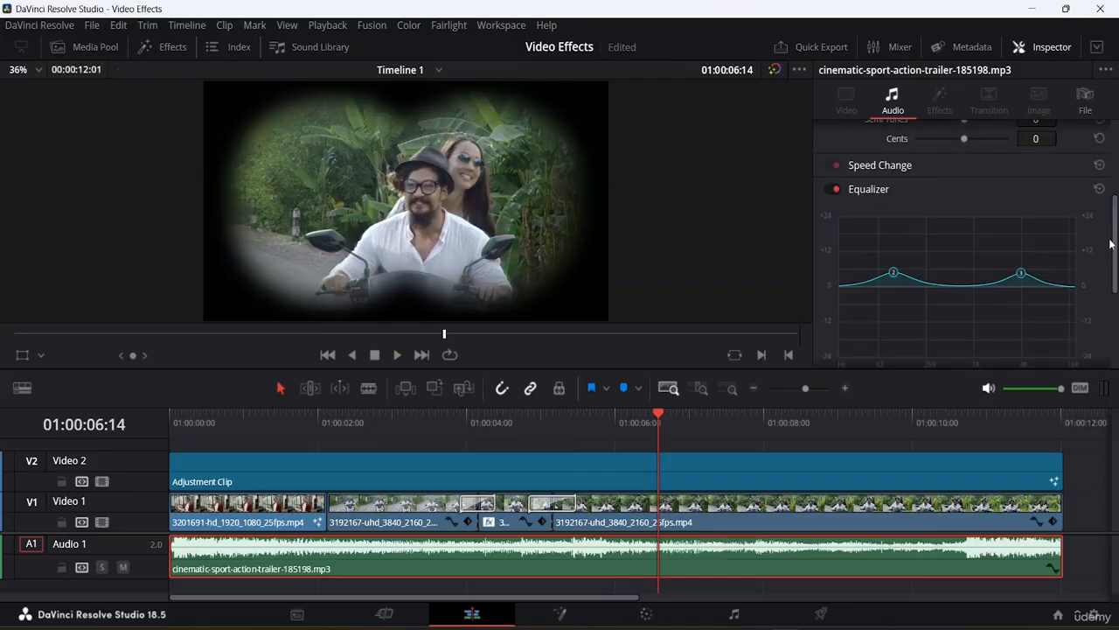
scroll(1116, 228, down, 5)
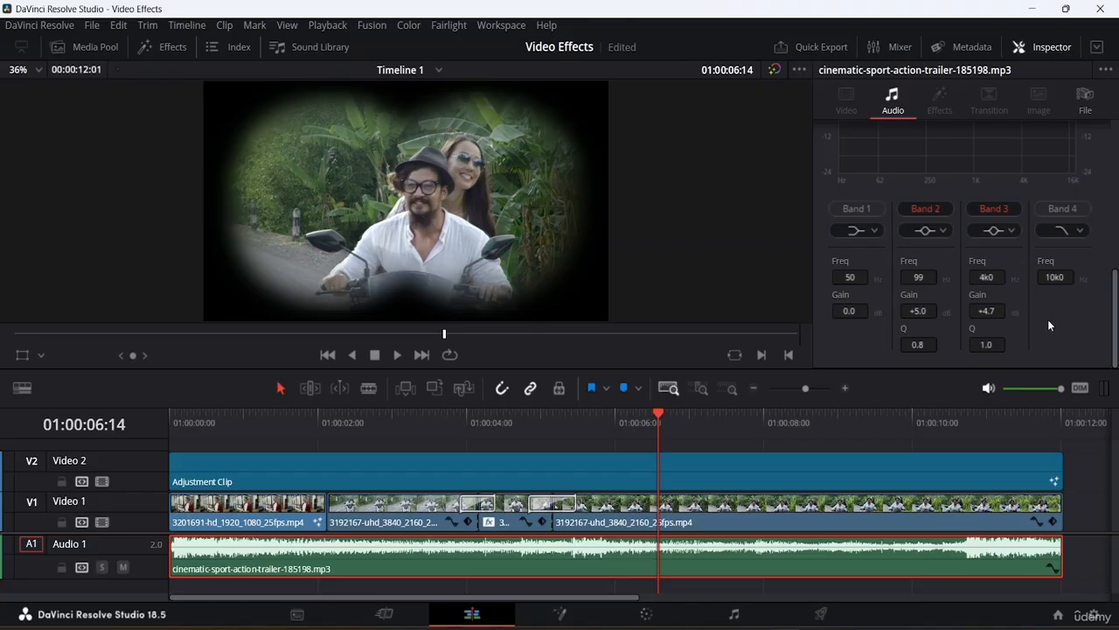
scroll(1058, 267, up, 2)
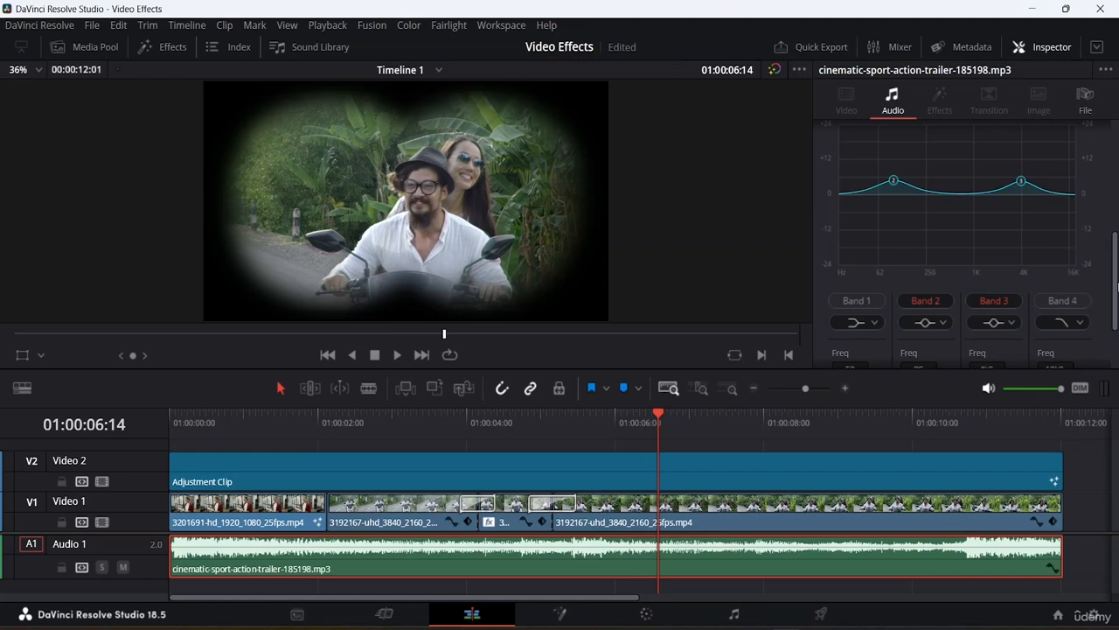
scroll(1116, 292, up, 6)
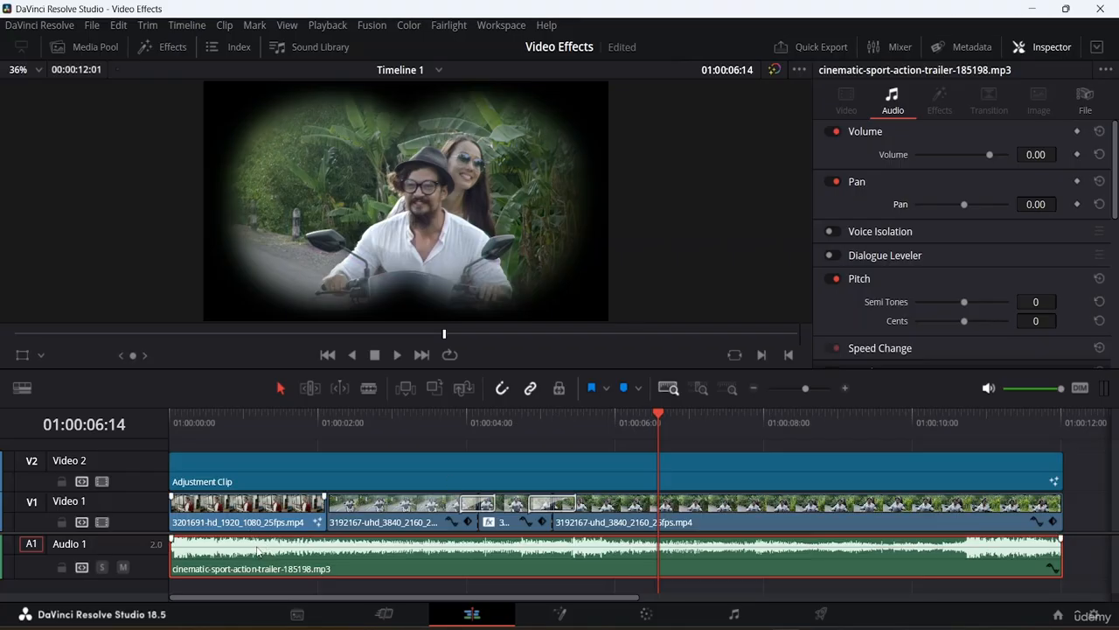
Lower the music clip's volume to about -14.52 in the timeline and play from the start to hear it.
mouse_move(255, 551)
mouse_down()
mouse_move(255, 565)
mouse_move(252, 544)
mouse_move(244, 554)
mouse_up()
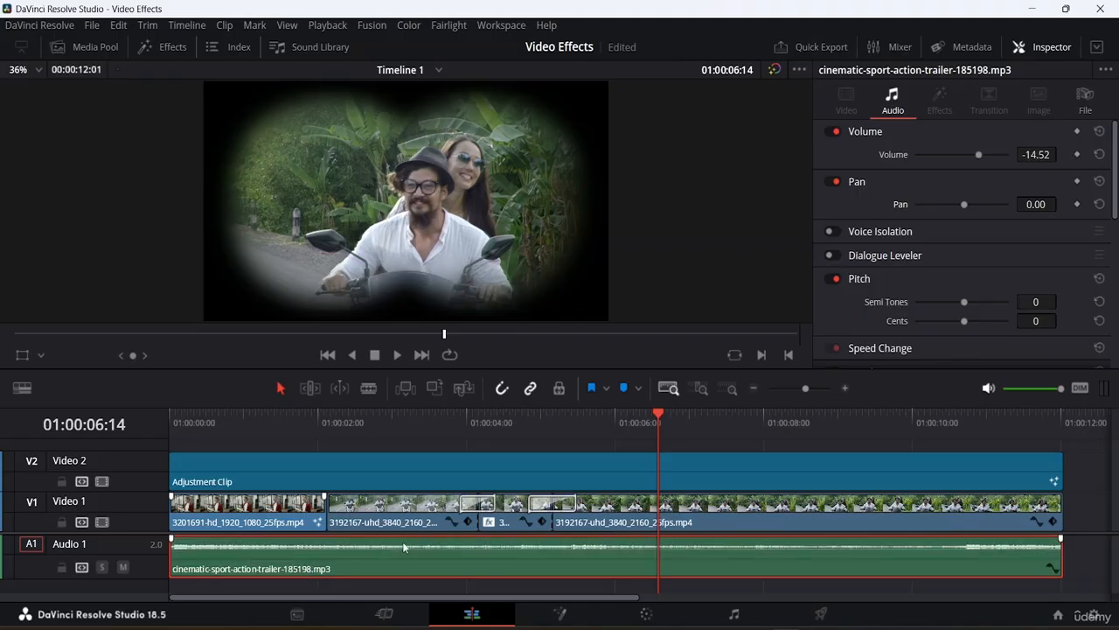
drag(660, 415, 7, 420)
key(space)
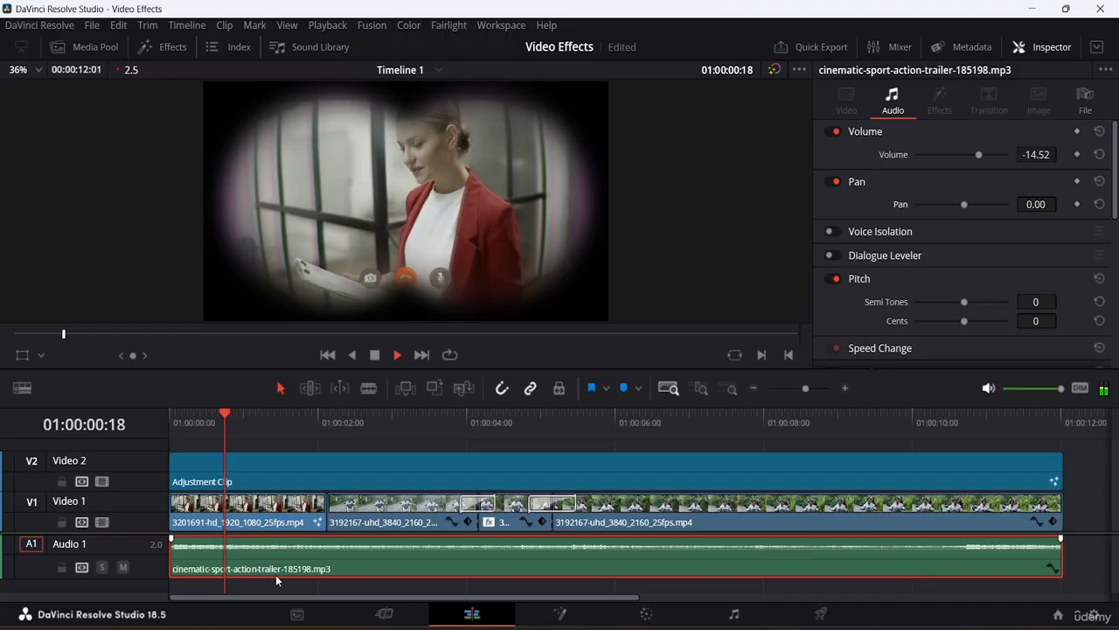
key(space)
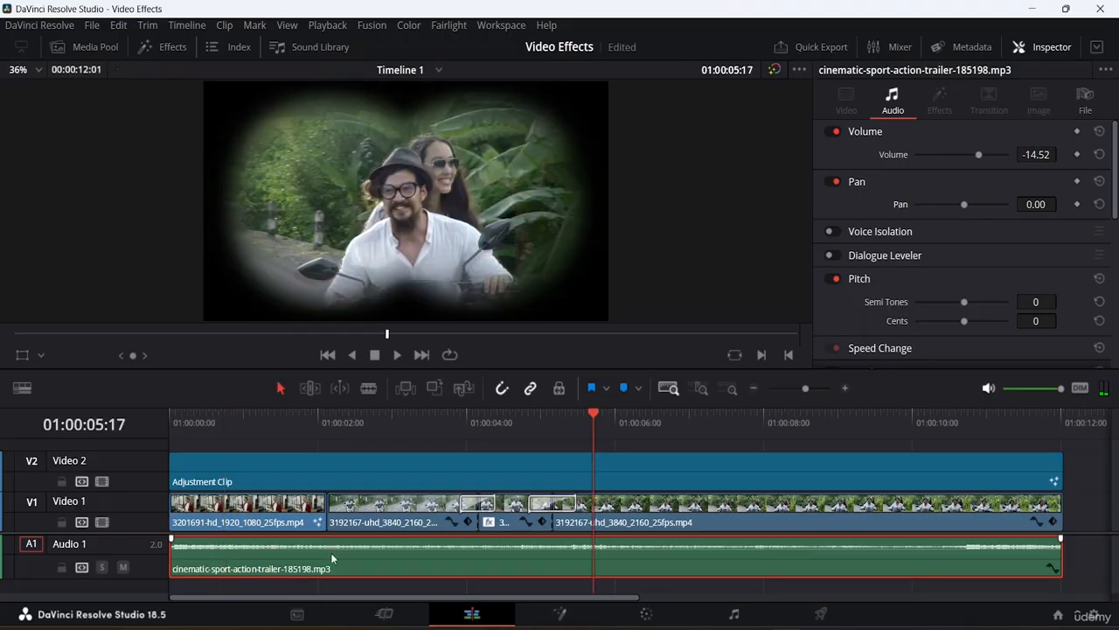
Raise the music clip's volume line back to 0.00 and play the timeline to hear the level.
drag(329, 554, 330, 539)
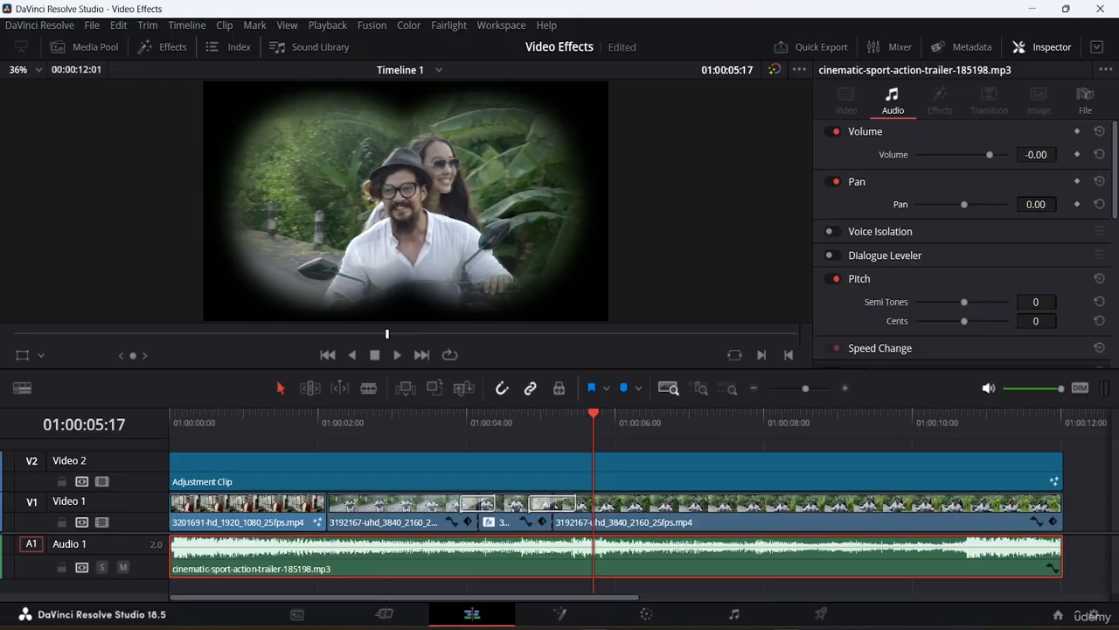
key(space)
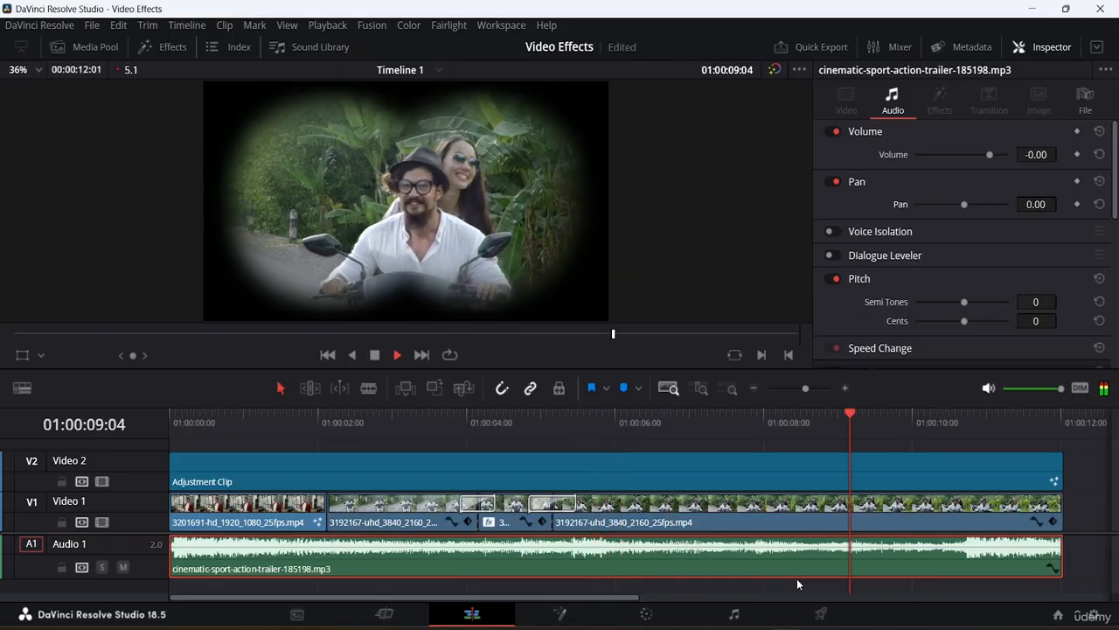
key(space)
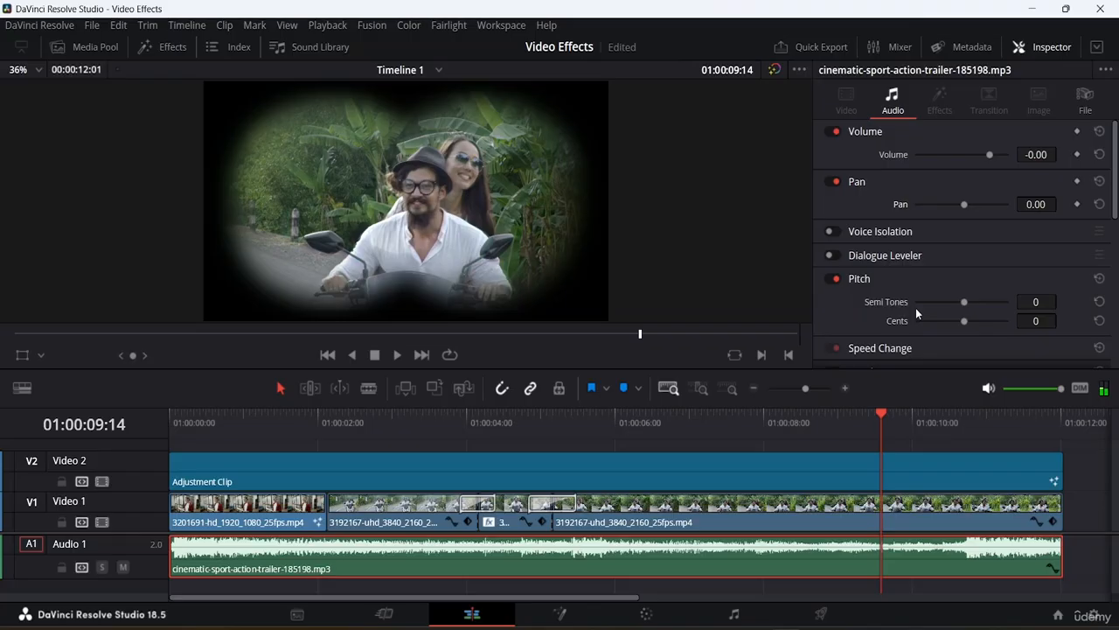
Show the audio Mixer, play the timeline to its end and lower the A1 track fader slightly.
click(875, 46)
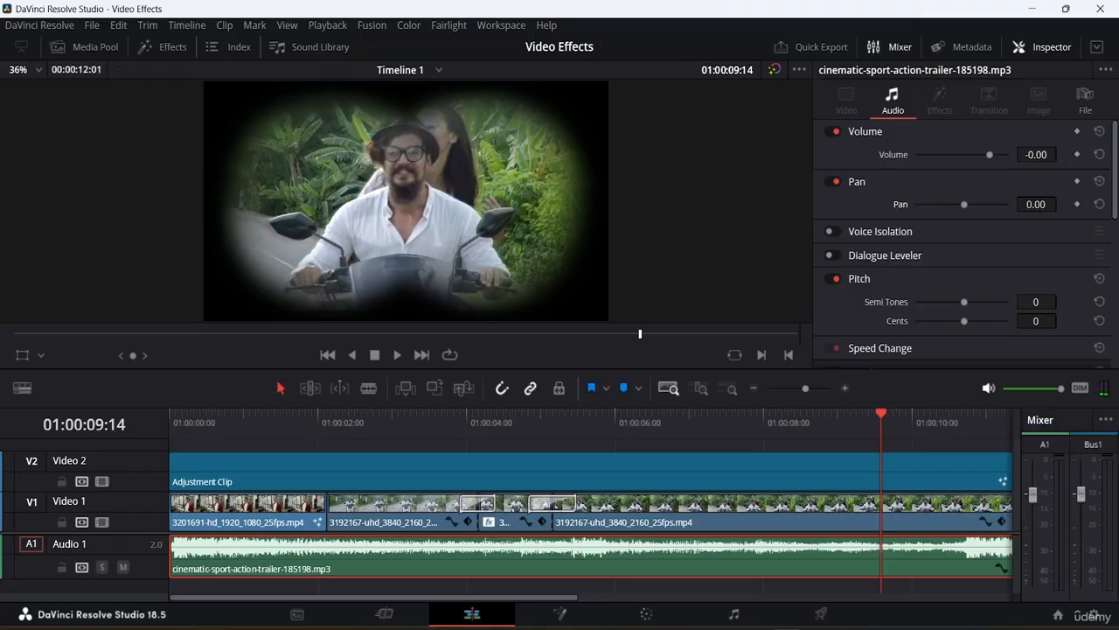
key(space)
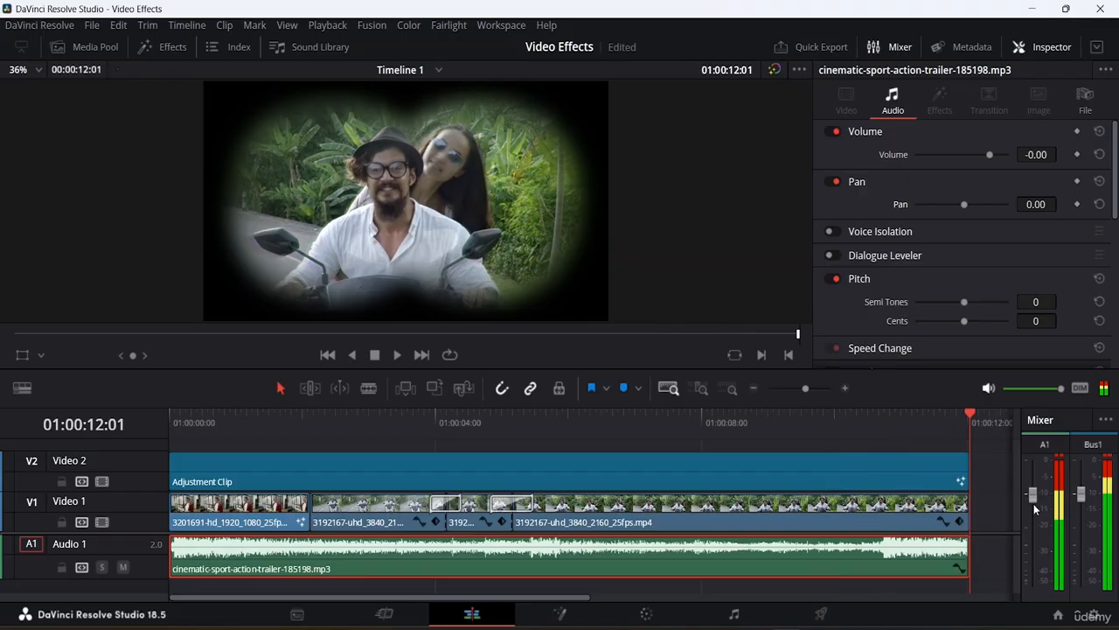
drag(1030, 494, 1030, 506)
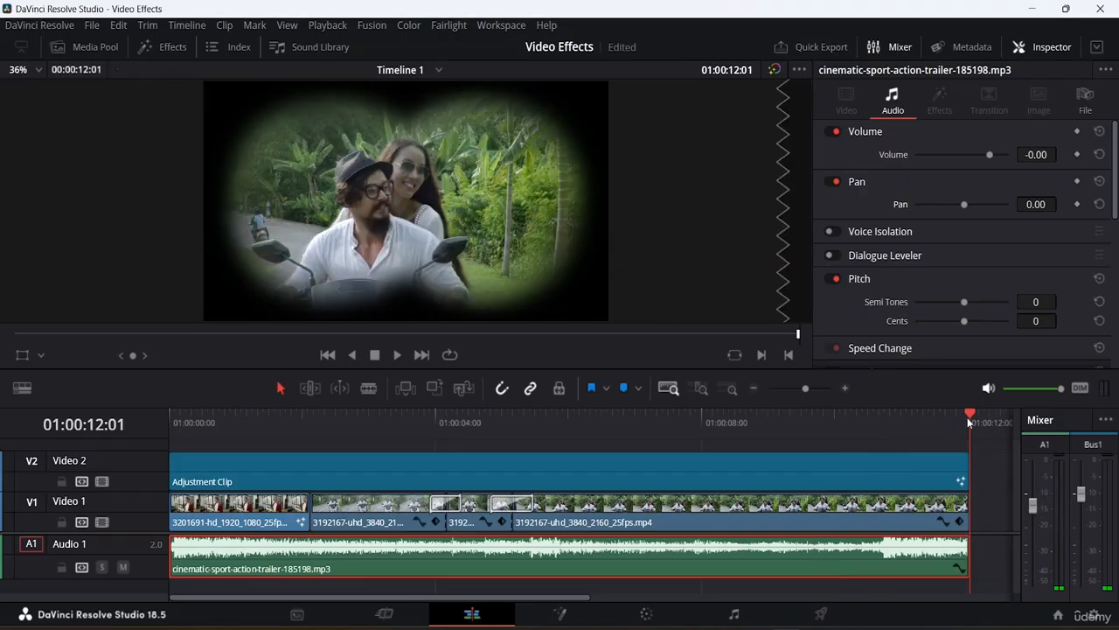
Play the timeline from around its middle to check the A1 level on the meters, and go to the timeline's end.
click(621, 441)
drag(622, 443, 530, 443)
key(space)
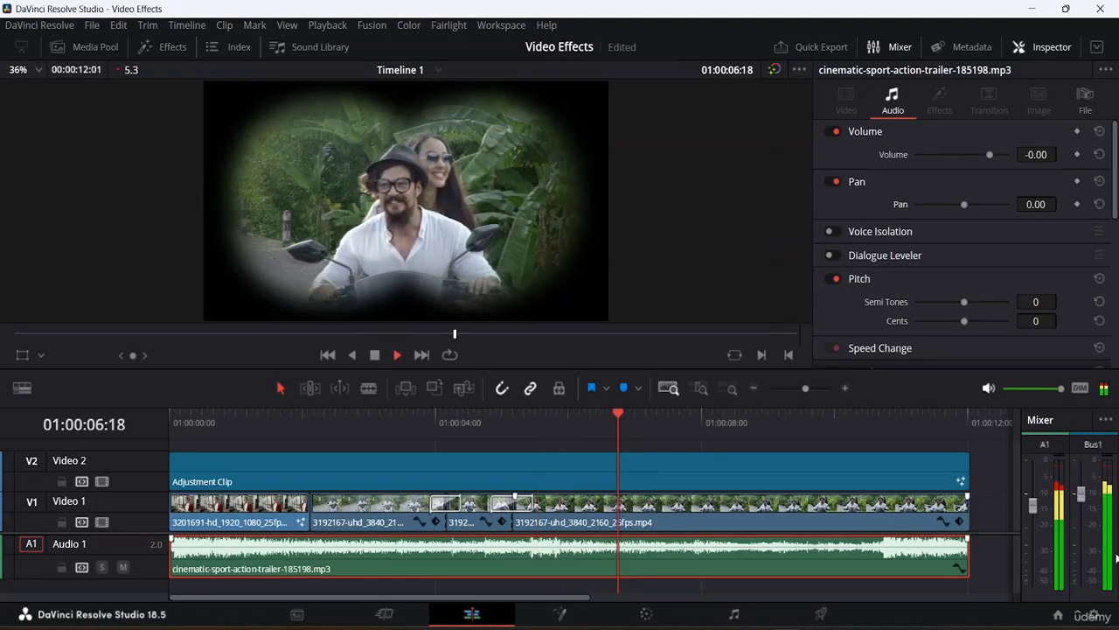
key(space)
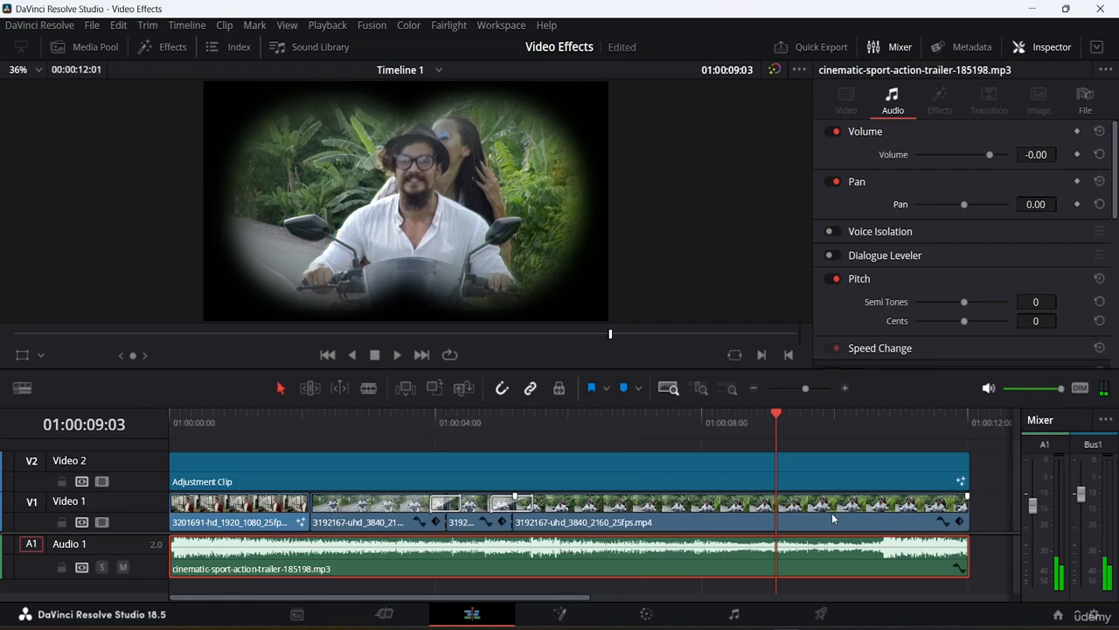
key(End)
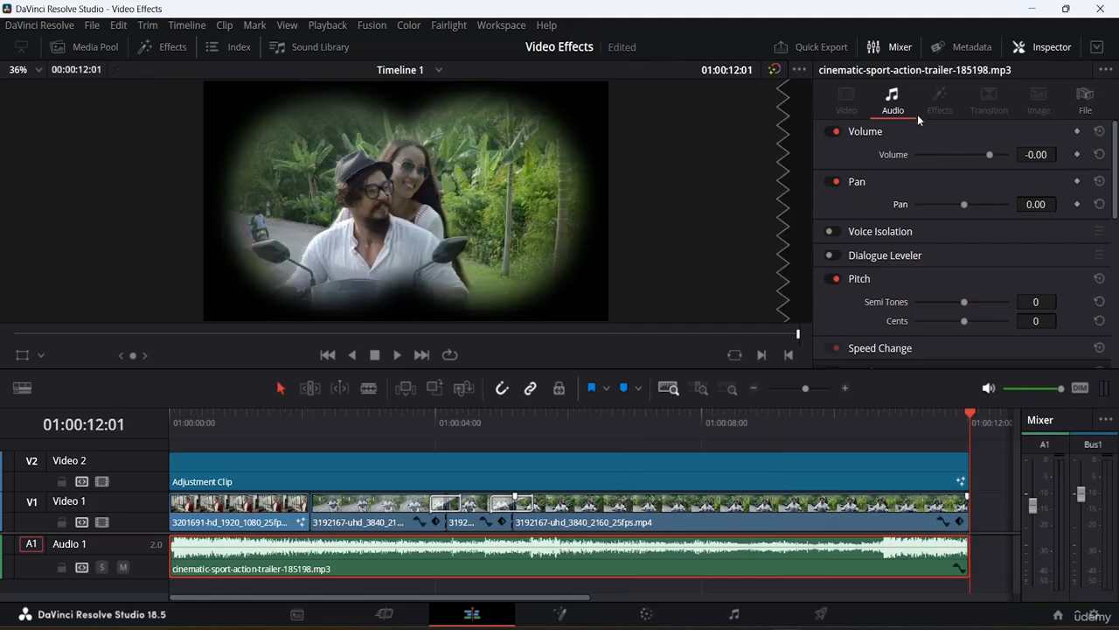
Hide the clip inspector, show the audio transitions and try to apply Cross Fade 0 dB to the start of the music clip.
click(1035, 48)
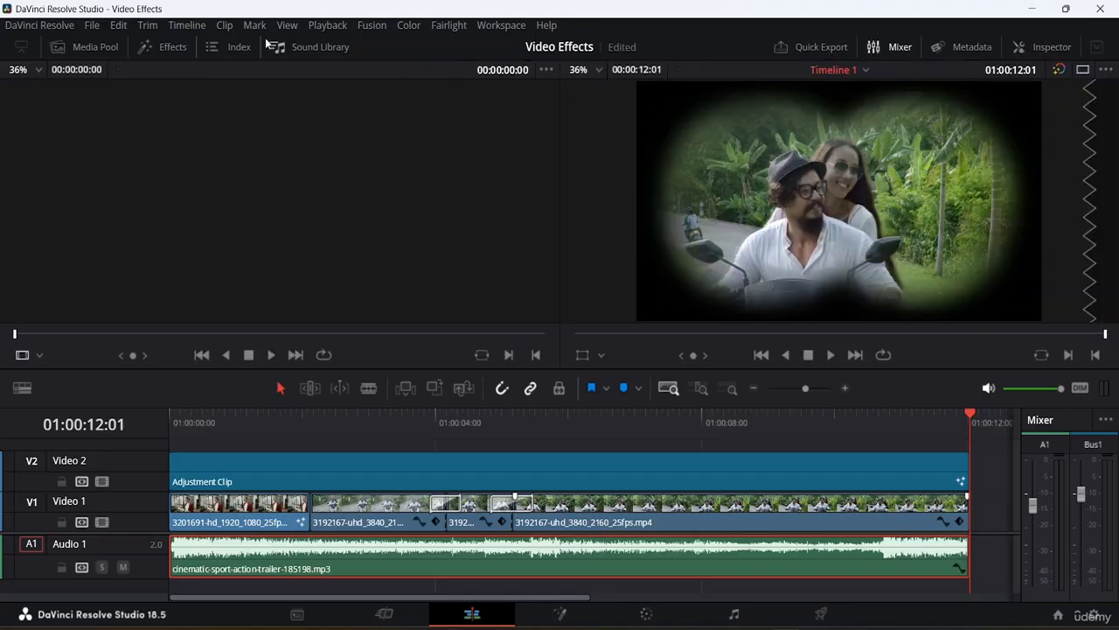
click(159, 49)
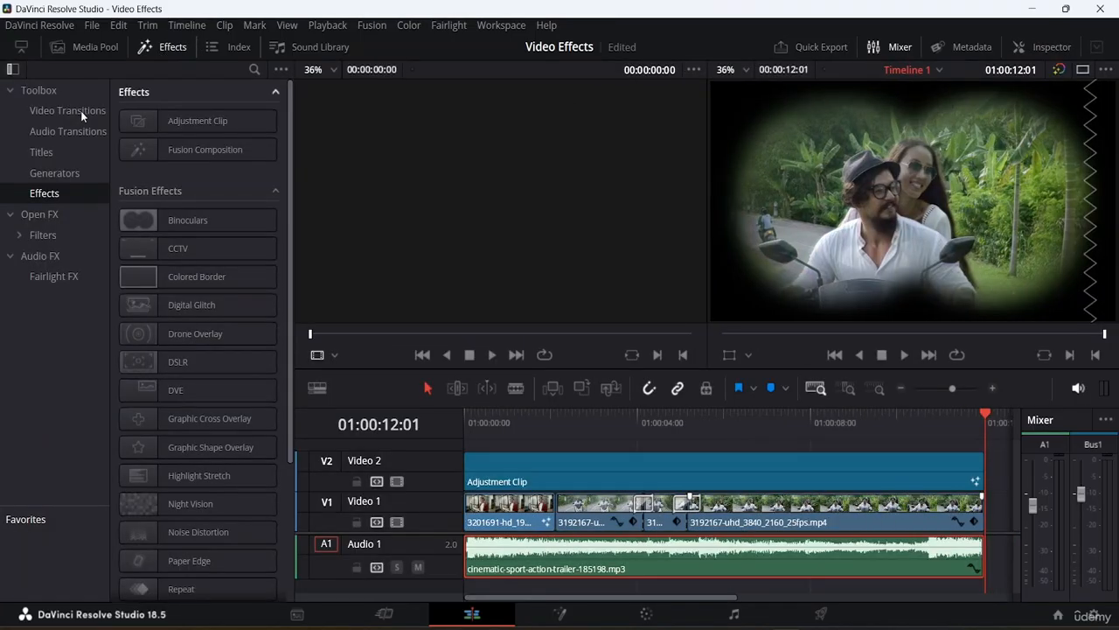
click(64, 133)
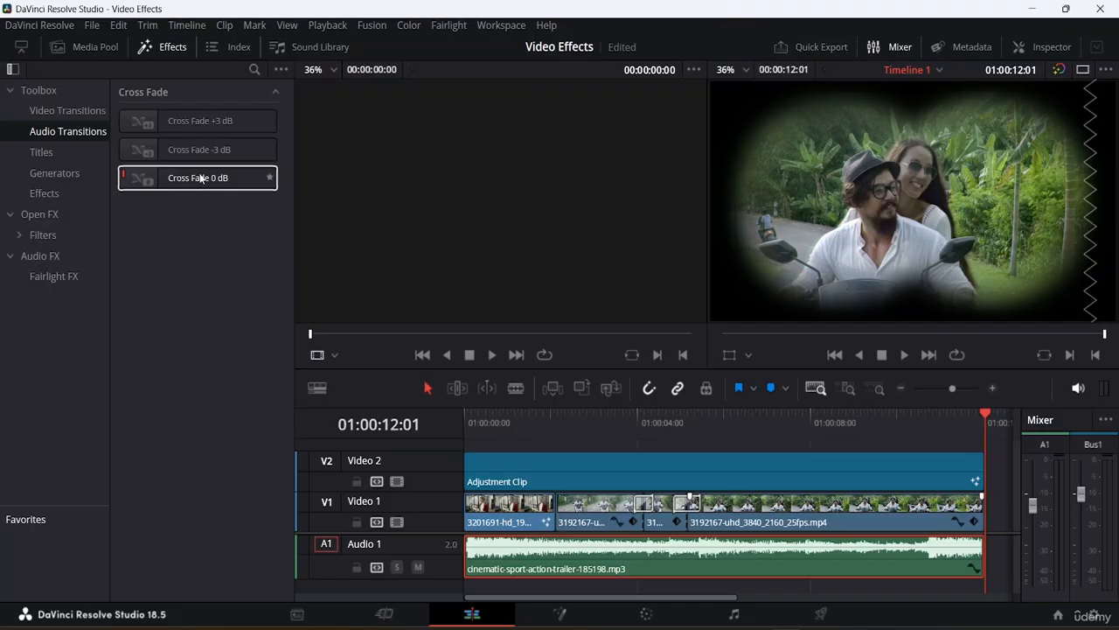
drag(199, 178, 557, 572)
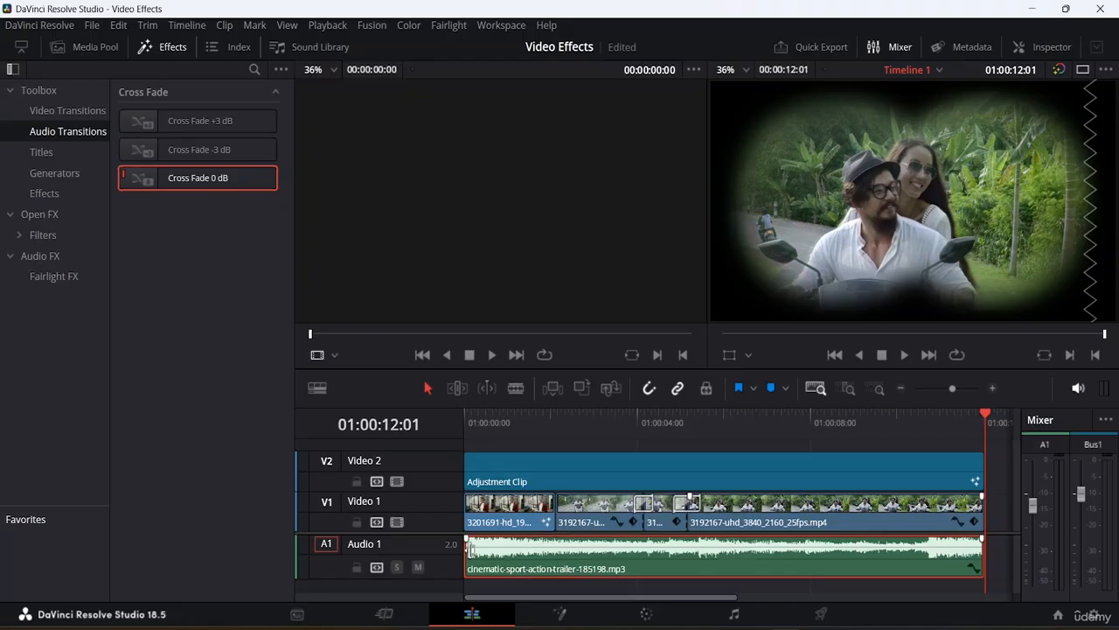
Add a fade-in of about 1.5 seconds at the music clip's start, play it briefly and adjust the midpoint of its fade curve.
drag(466, 540, 449, 534)
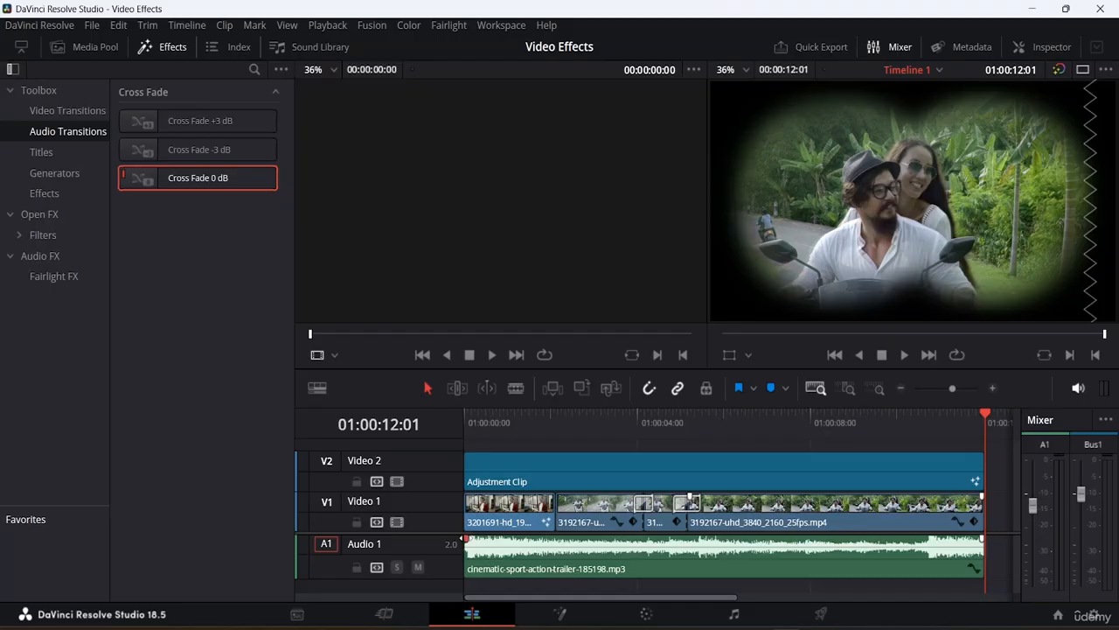
drag(465, 538, 494, 539)
drag(479, 554, 529, 539)
click(468, 549)
key(space)
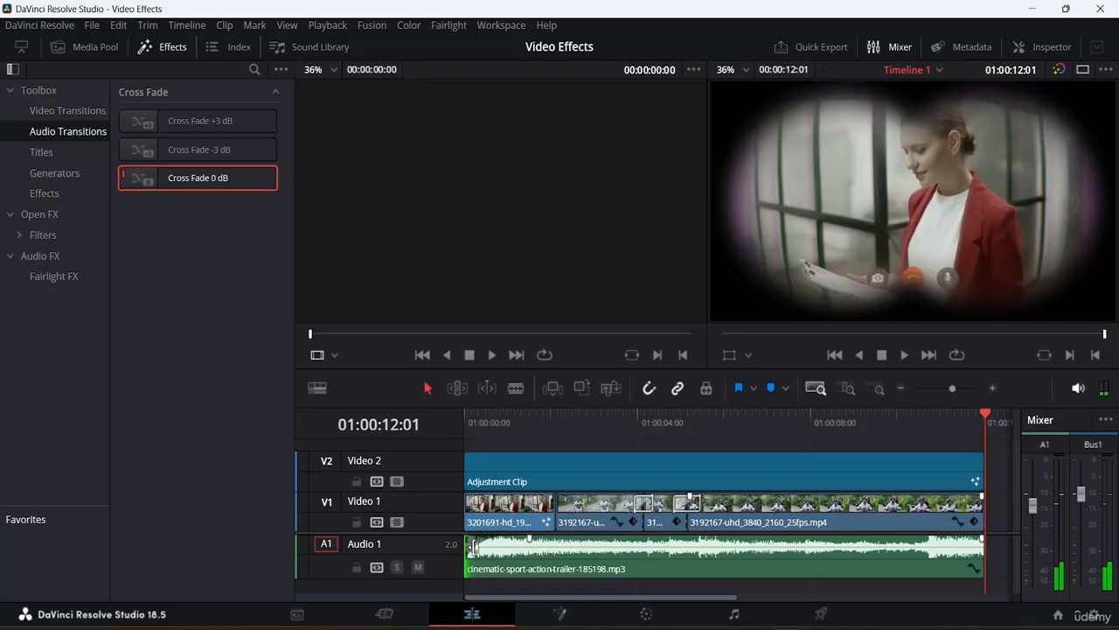
drag(475, 549, 496, 544)
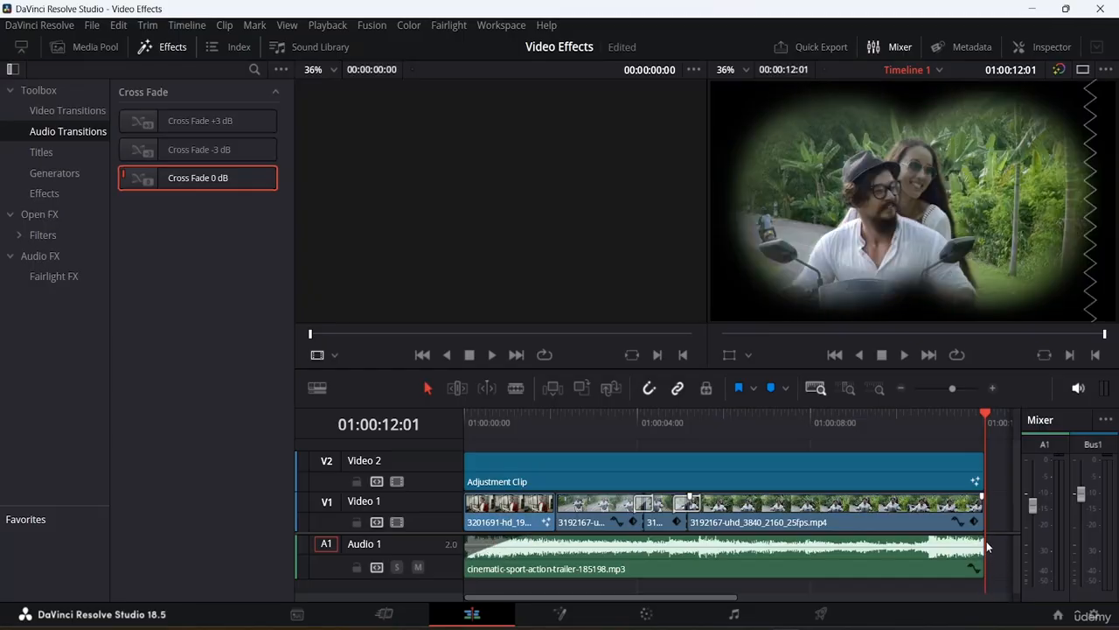
Add a fade-out of about 1.1 seconds at the music clip's end and play the timeline from the start to hear the fades.
drag(984, 539, 936, 539)
drag(970, 544, 972, 544)
drag(986, 411, 130, 480)
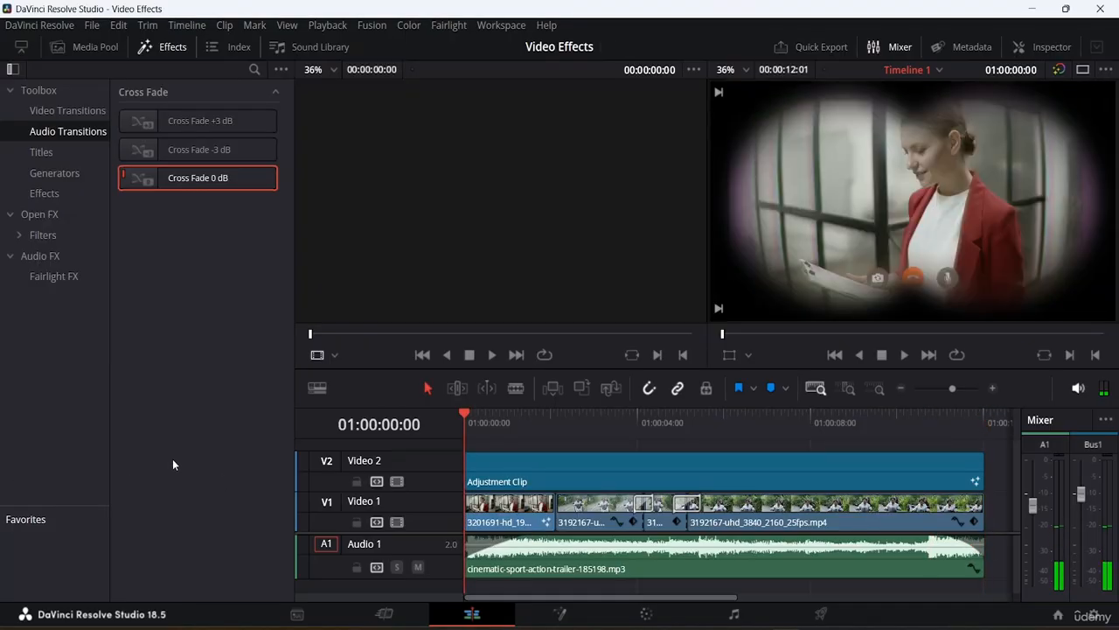
key(space)
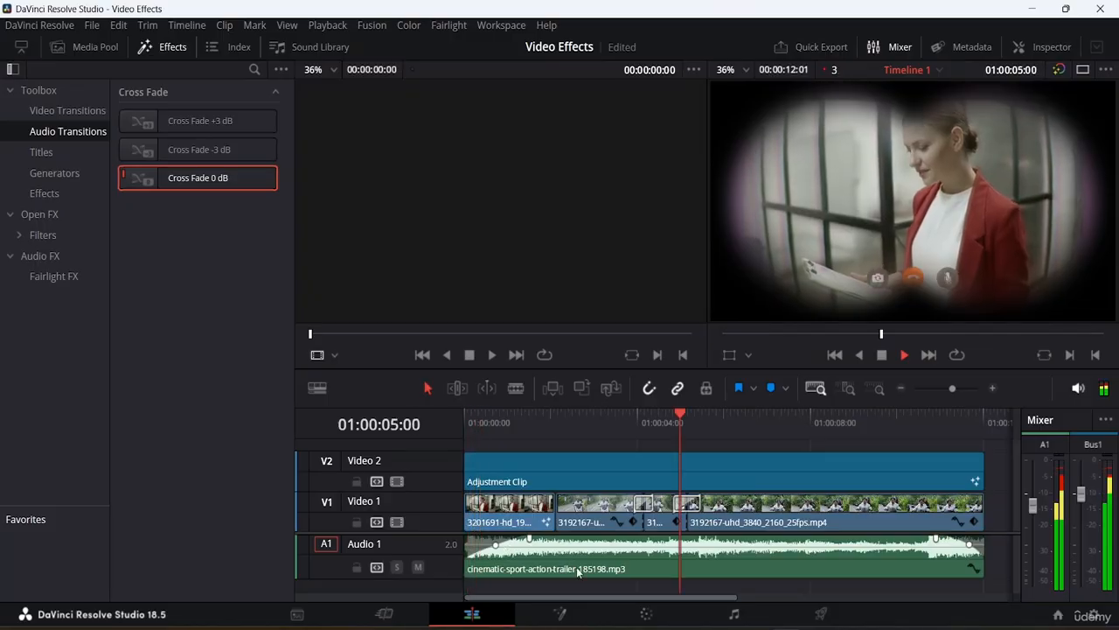
key(space)
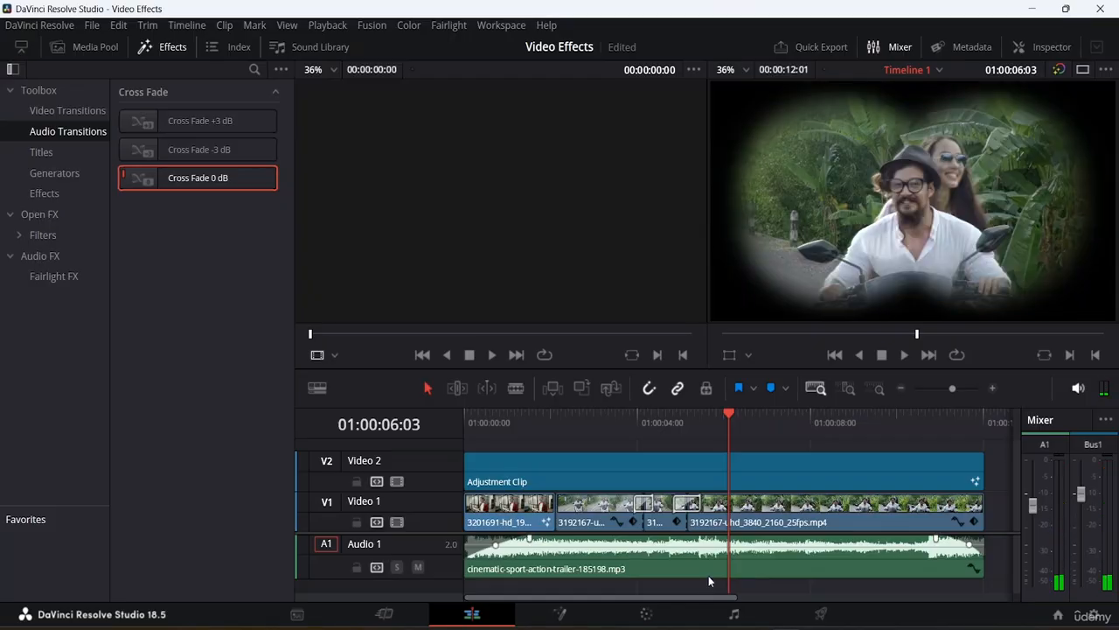
mouse_move(717, 566)
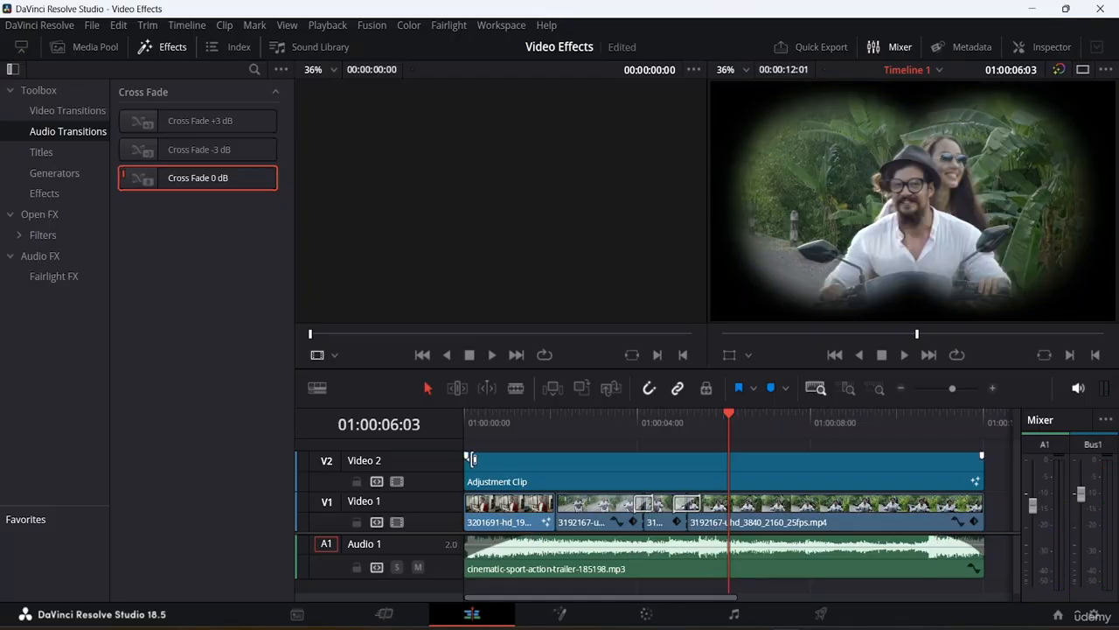
mouse_move(497, 578)
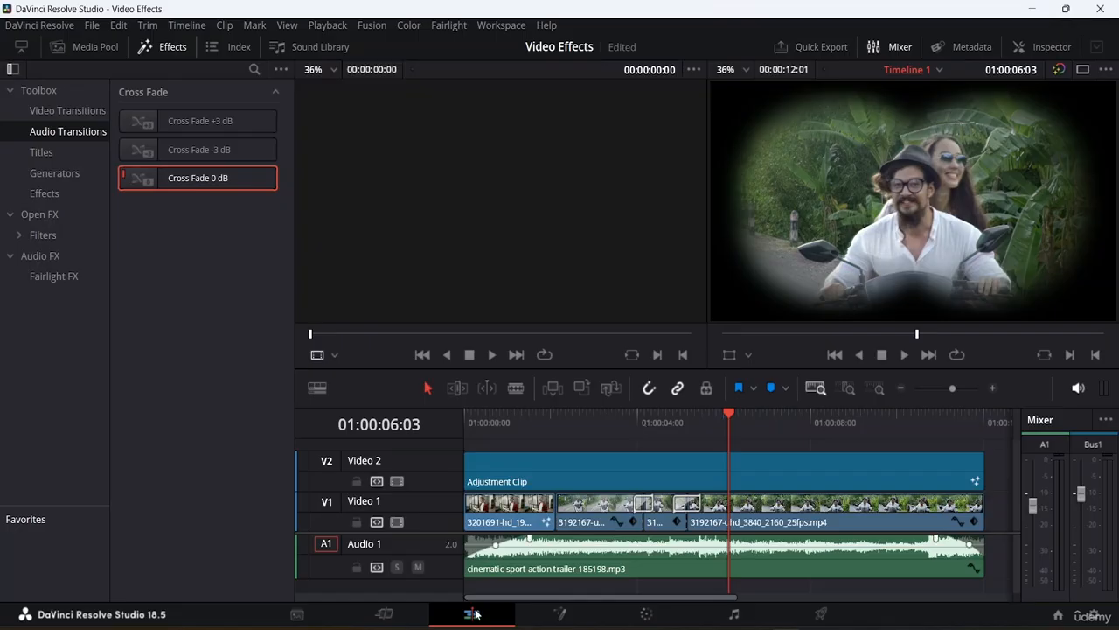